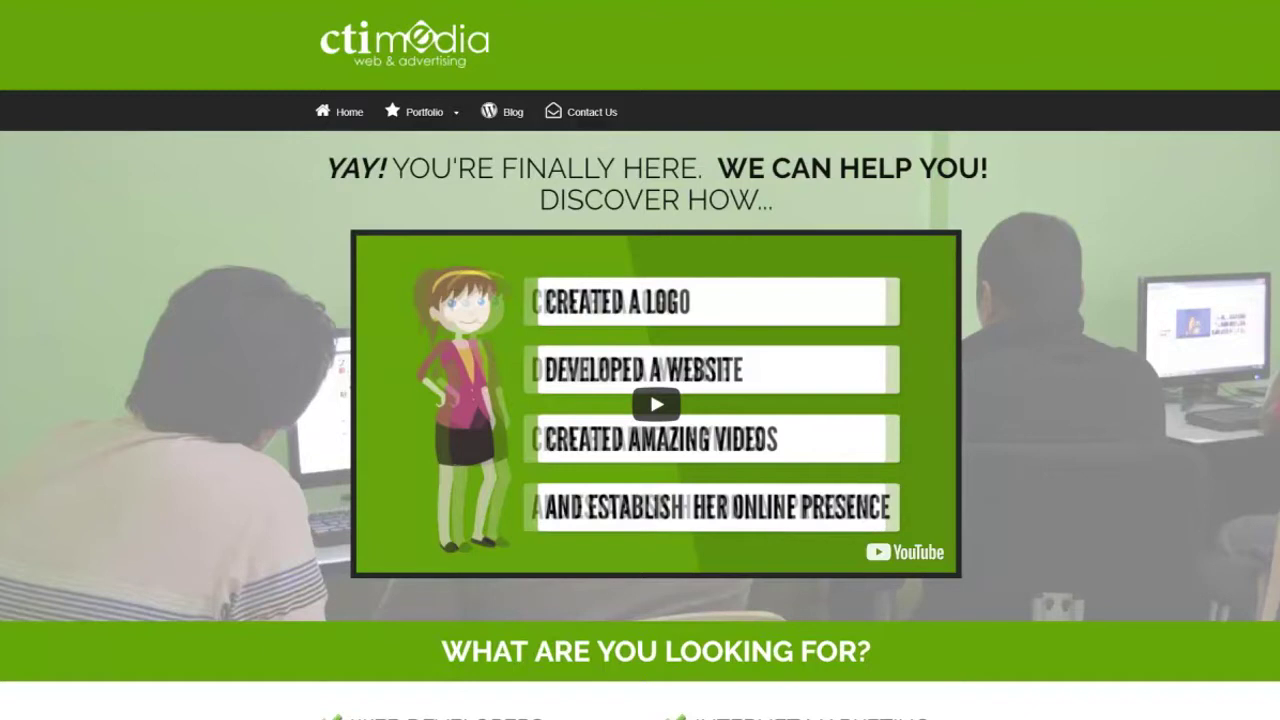
# - Browse the CTI Media homepage, then bring up the Logo Carousel plugin page maximised
pyautogui.scroll(-15, 640, 360)
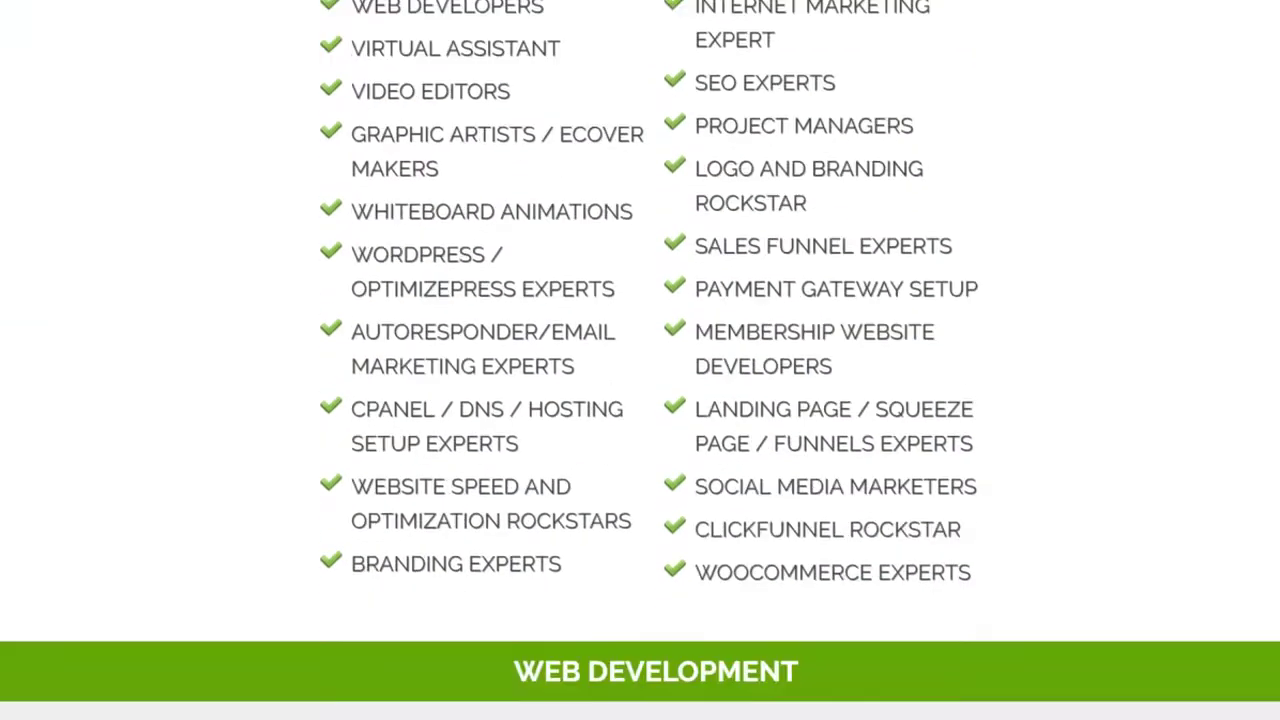
pyautogui.scroll(-7, 640, 360)
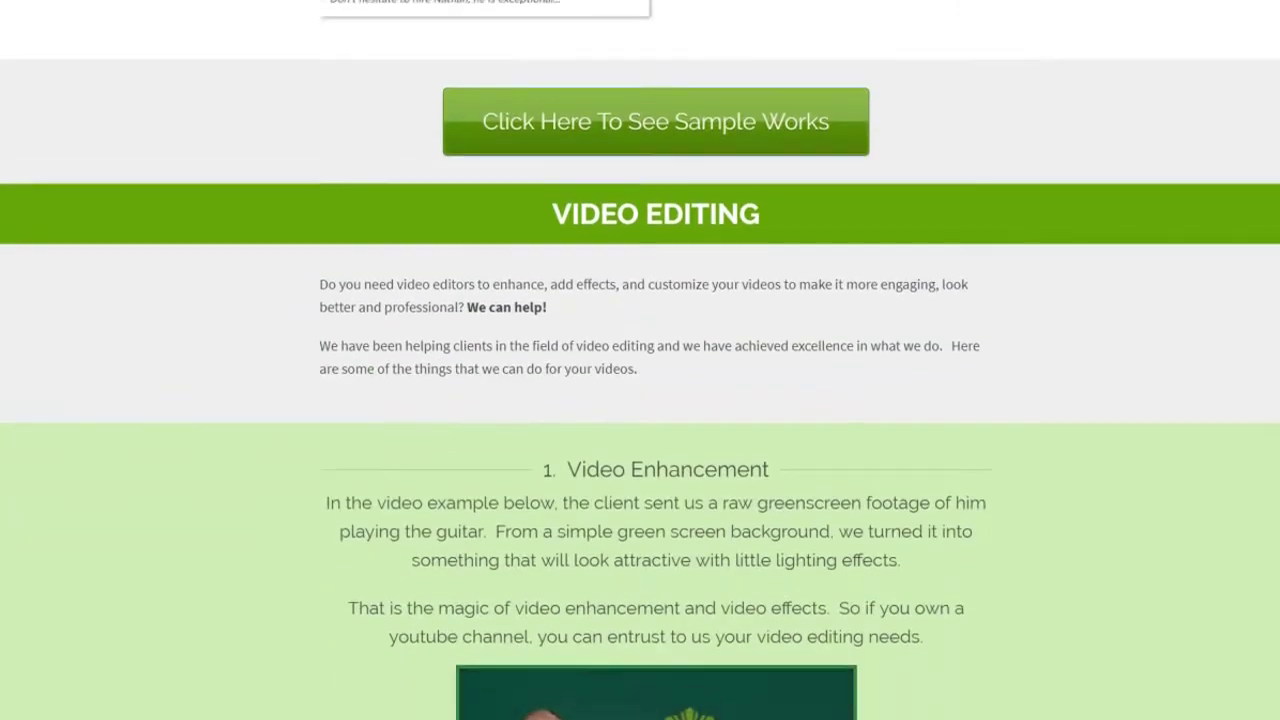
pyautogui.scroll(1, 1100, 206)
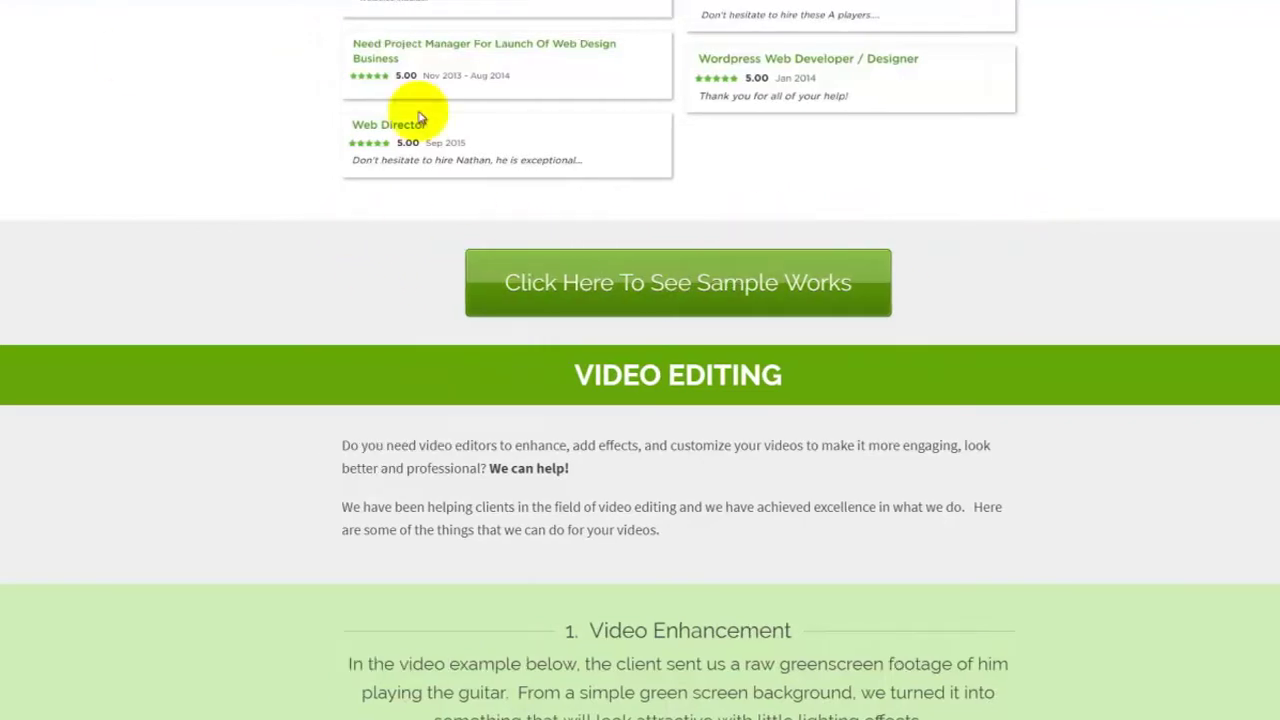
pyautogui.hotkey('alt', 'Tab')
pyautogui.doubleClick(679, 113)
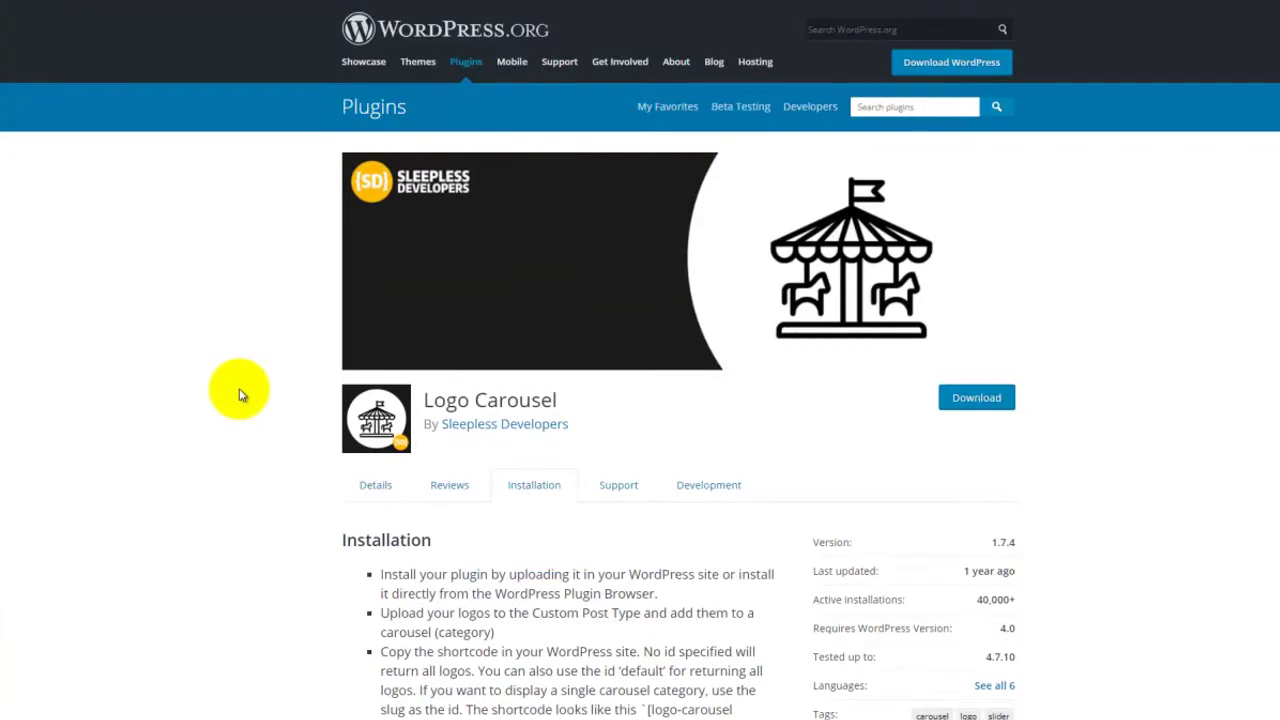
# - Switch the Logo Carousel plugin page to its Details tab showing version 1.7.4
pyautogui.scroll(-3, 240, 395)
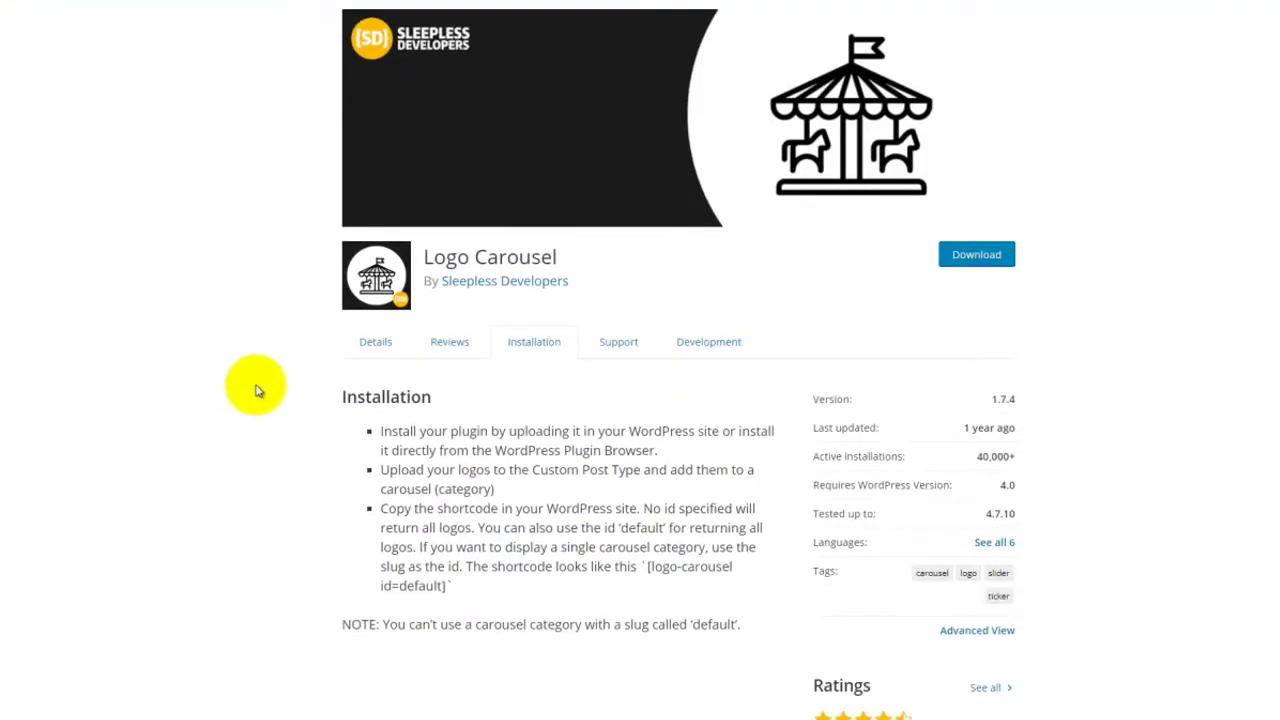
pyautogui.click(380, 346)
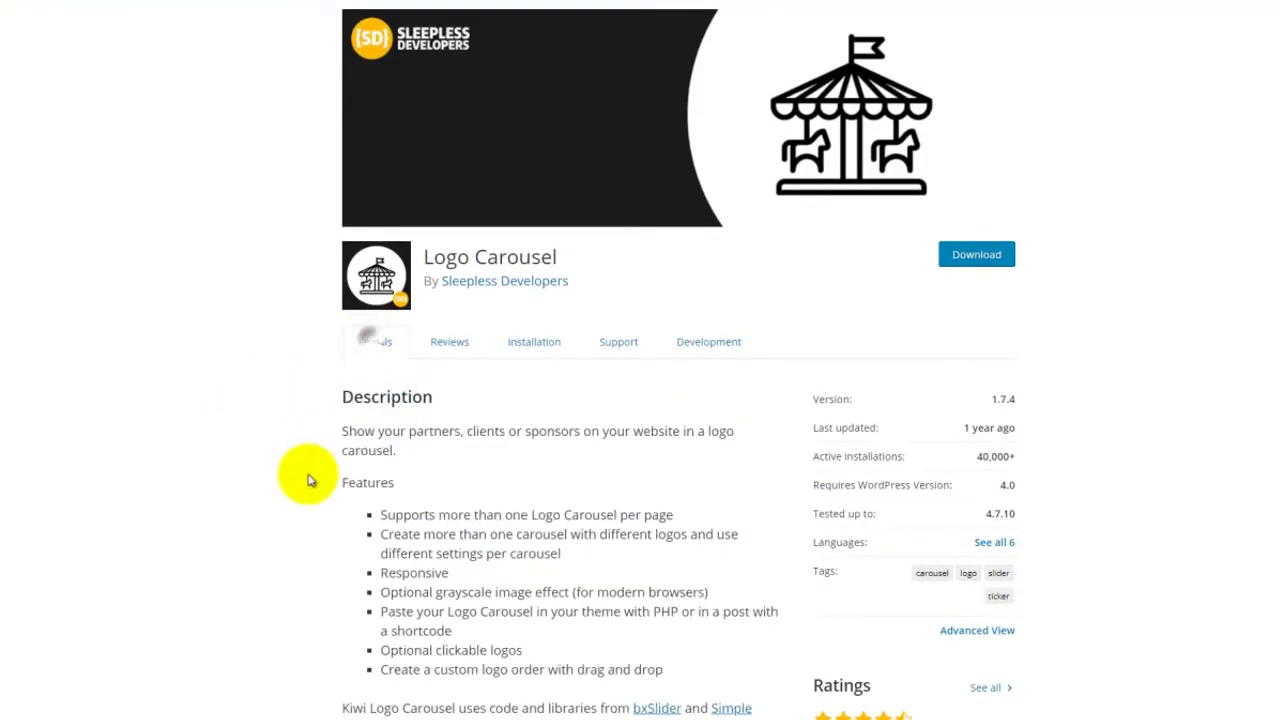
pyautogui.scroll(-6, 432, 525)
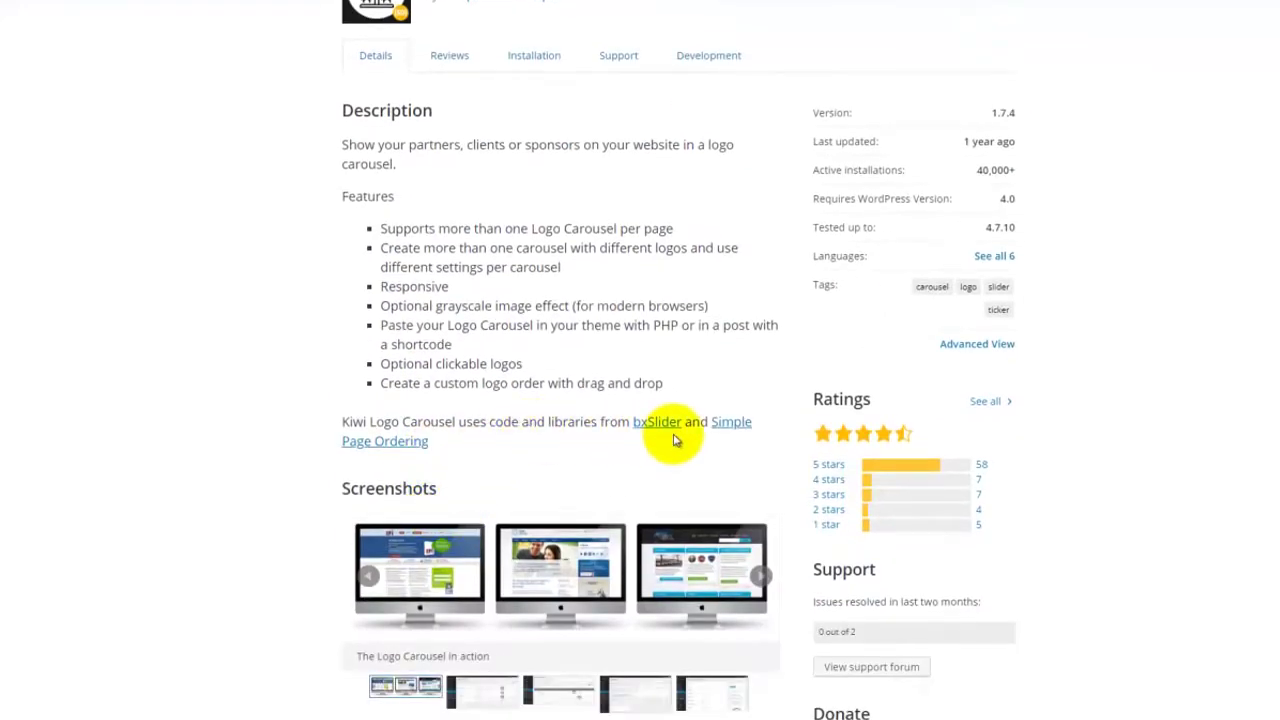
pyautogui.scroll(7, 248, 488)
pyautogui.scroll(2, 247, 492)
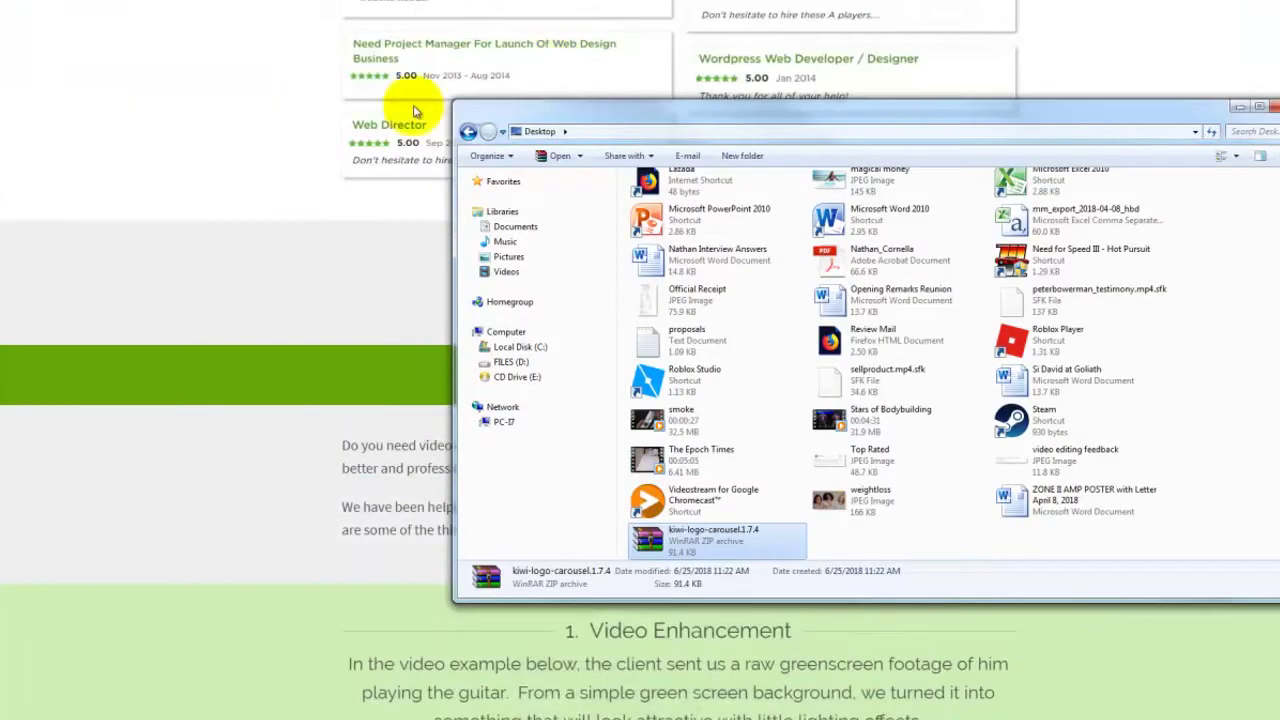
# - Return to the CTI Media site and go through the Dashboard to Plugins > Add New
pyautogui.click(234, 136)
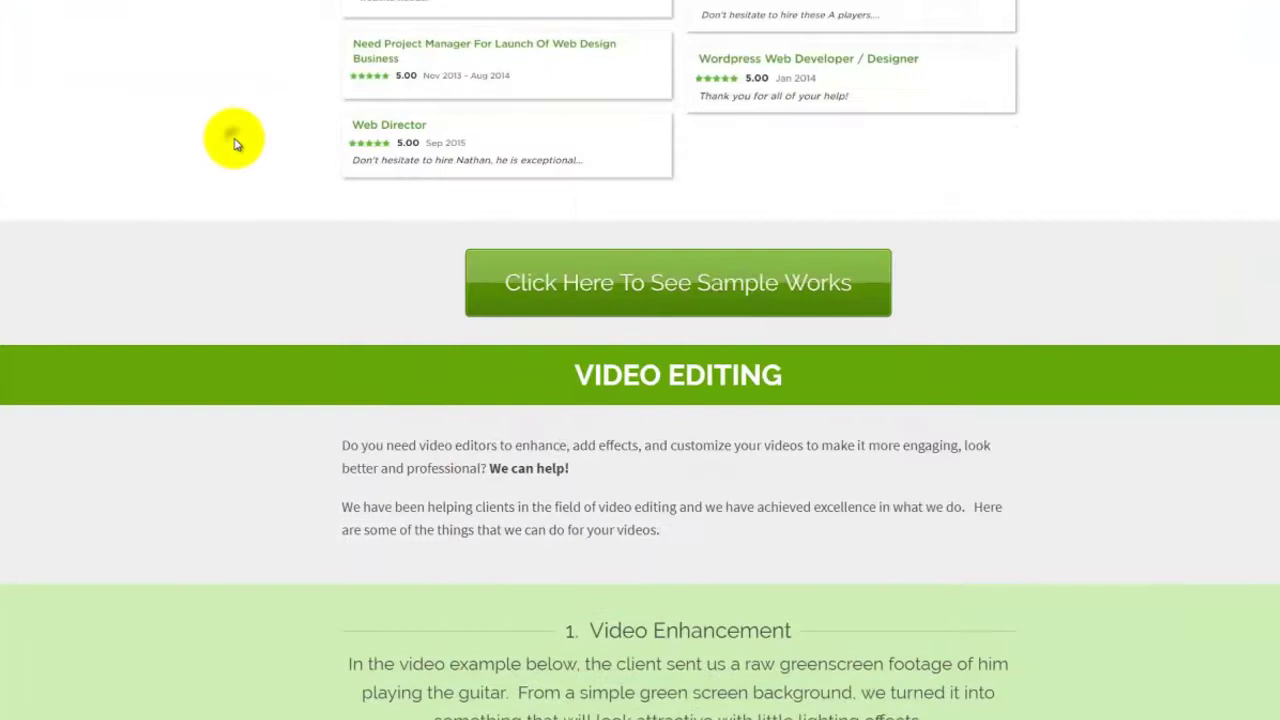
pyautogui.moveTo(58, 17)
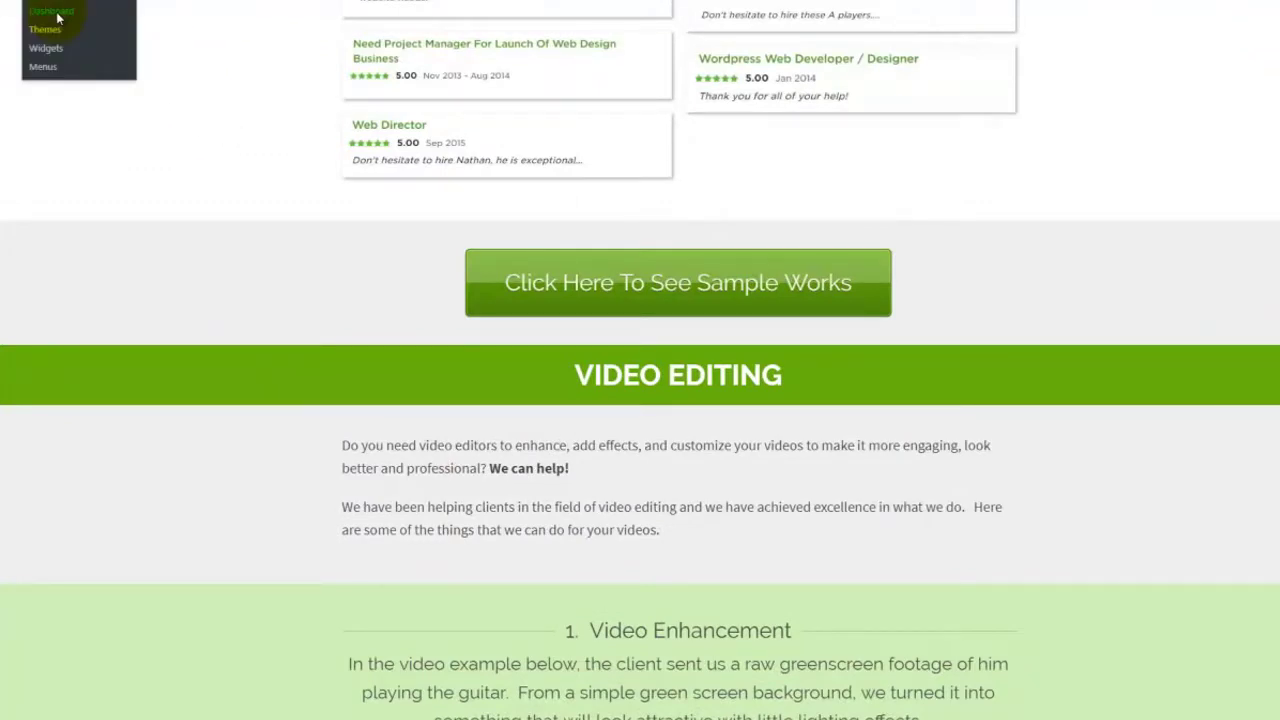
pyautogui.click(58, 17)
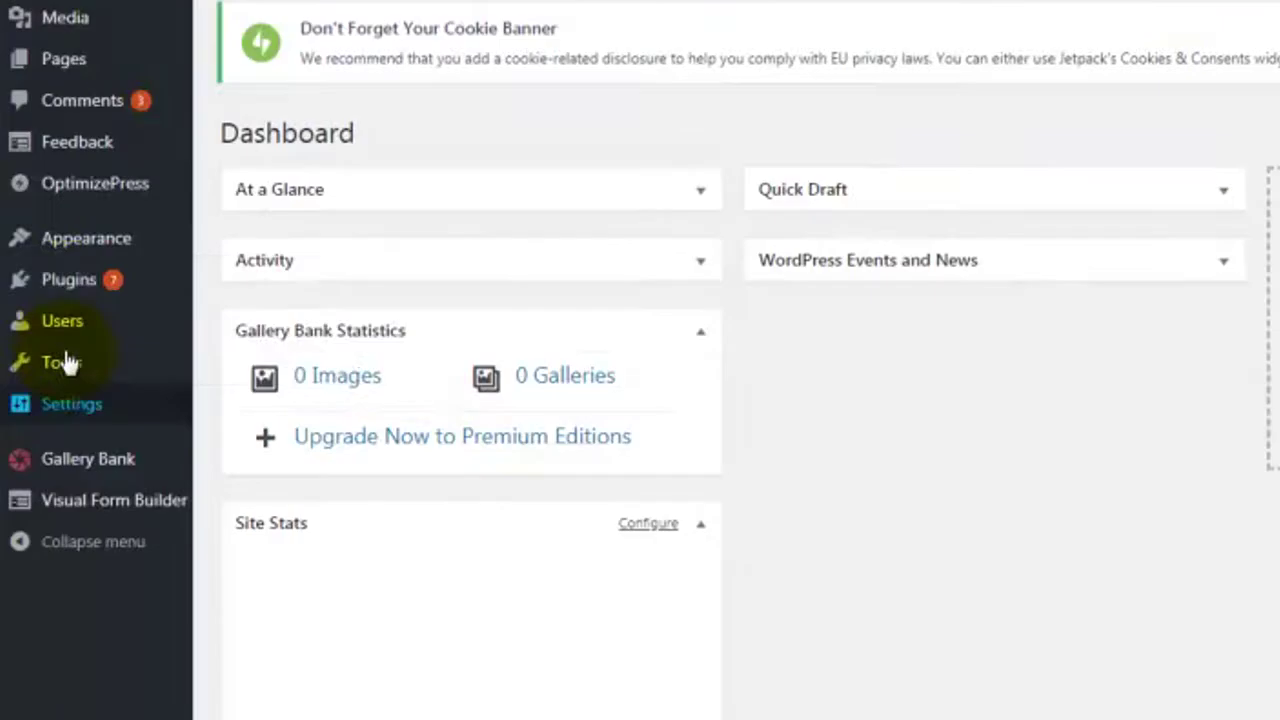
pyautogui.moveTo(40, 325)
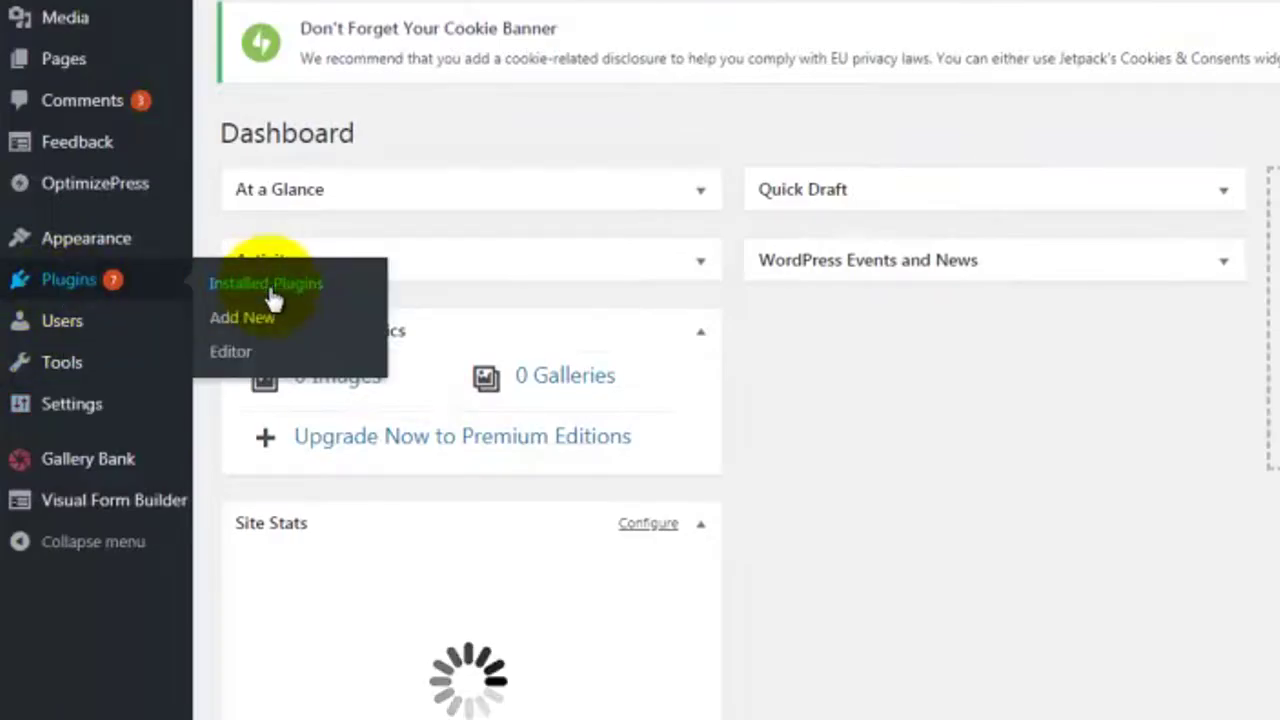
pyautogui.click(256, 328)
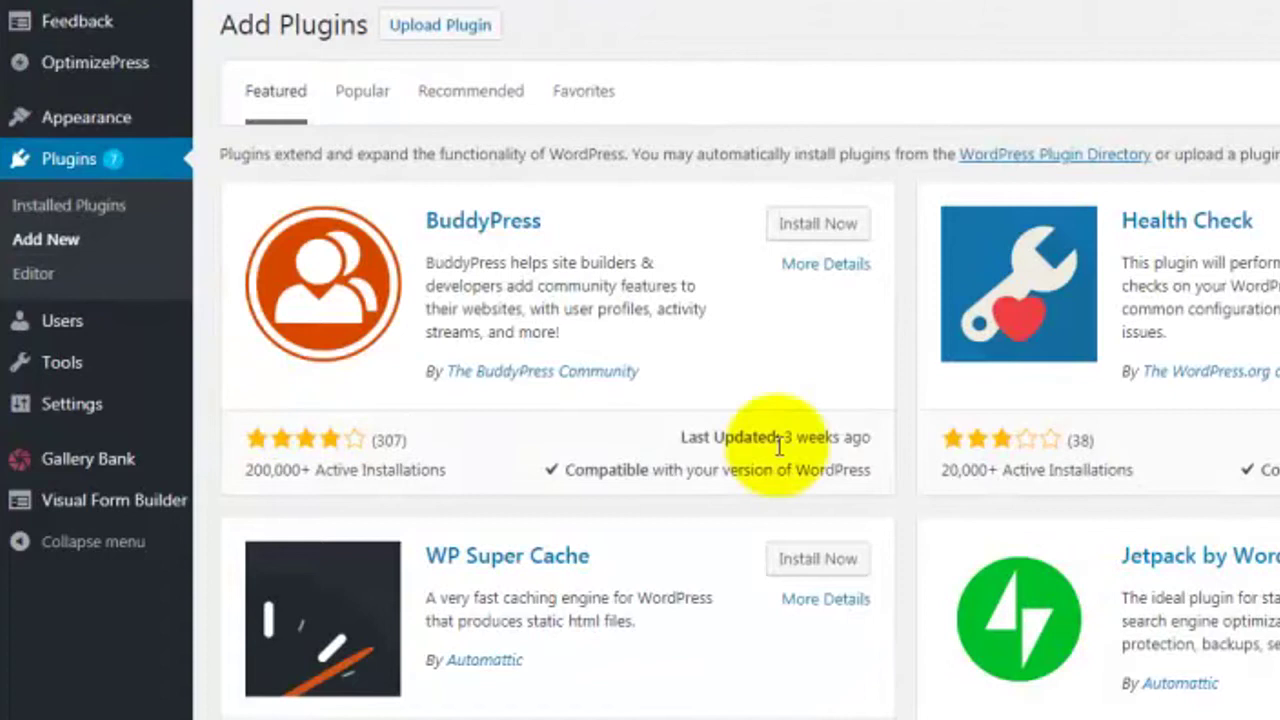
# - Upload kiwi-logo-carousel.1.7.4.zip as a plugin and install it
pyautogui.click(460, 33)
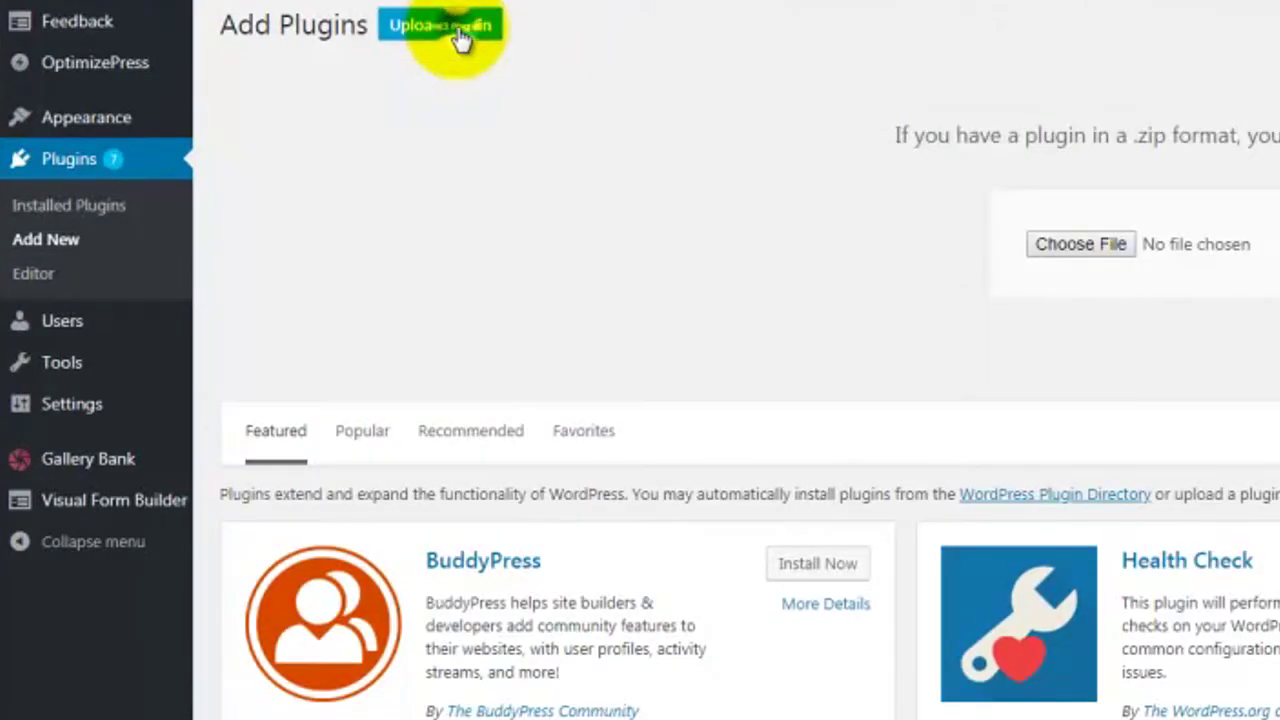
pyautogui.click(1081, 245)
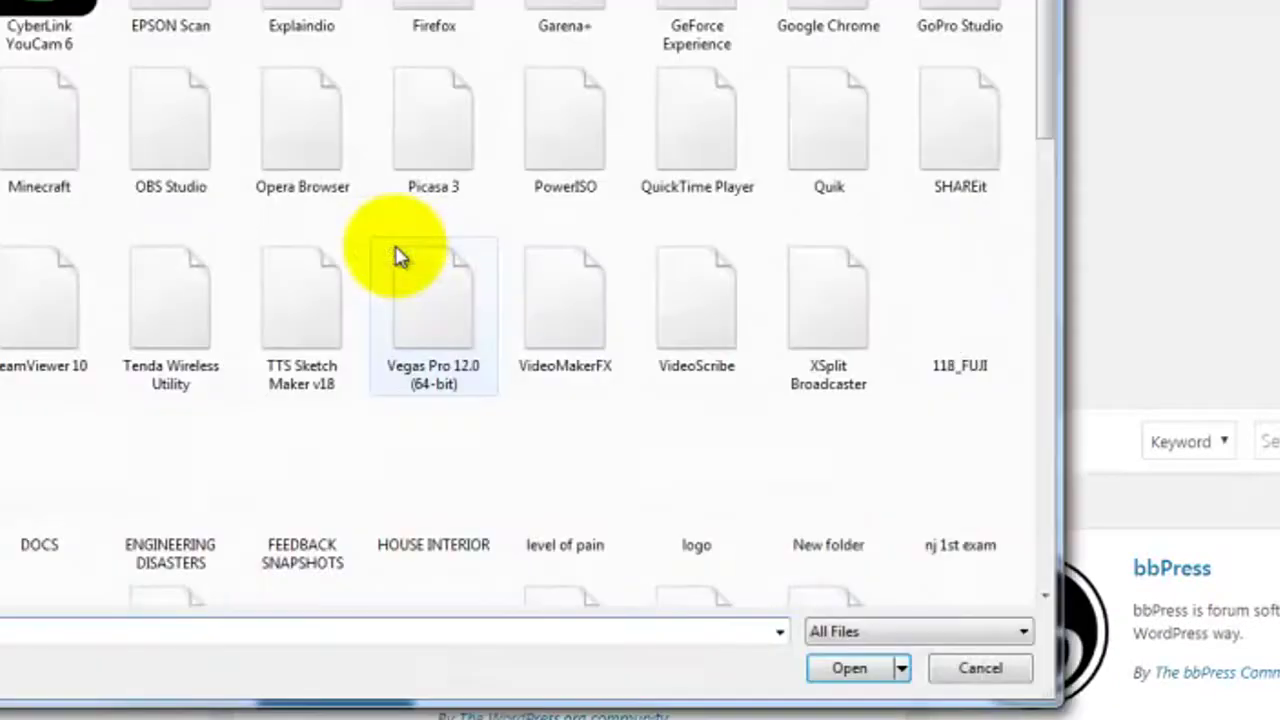
pyautogui.moveTo(1045, 15); pyautogui.dragTo(1045, 352)
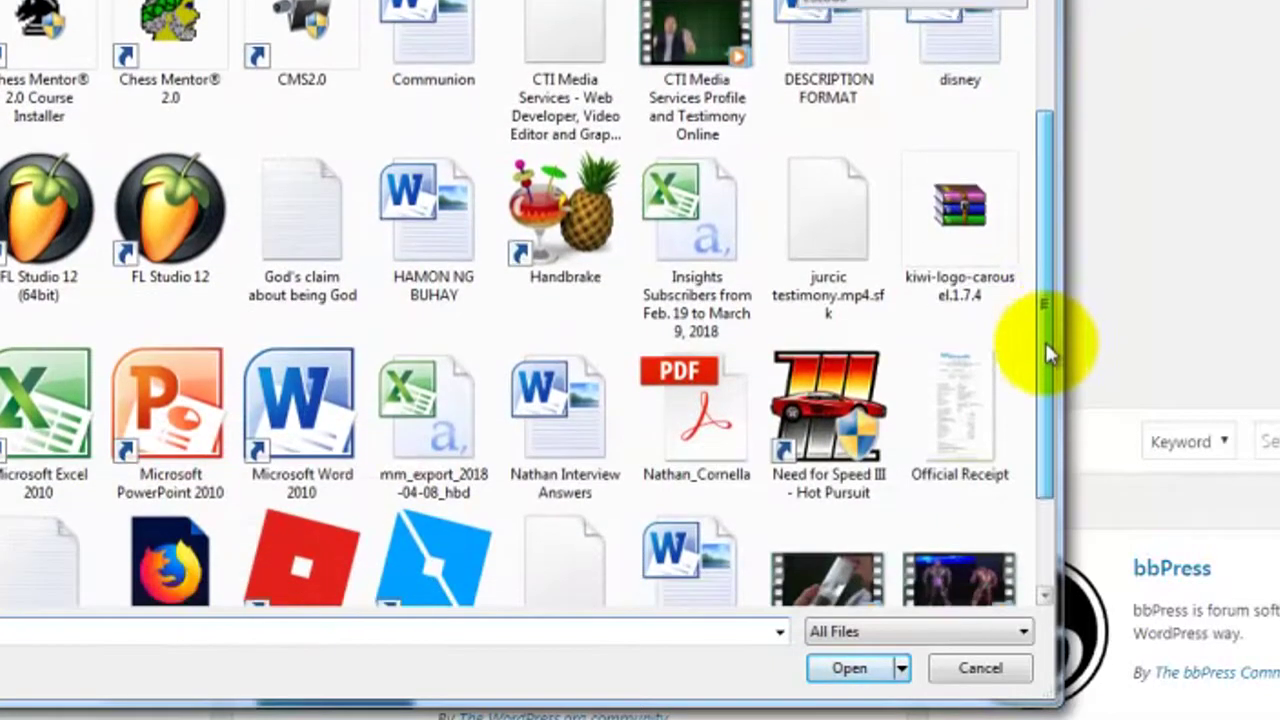
pyautogui.doubleClick(958, 225)
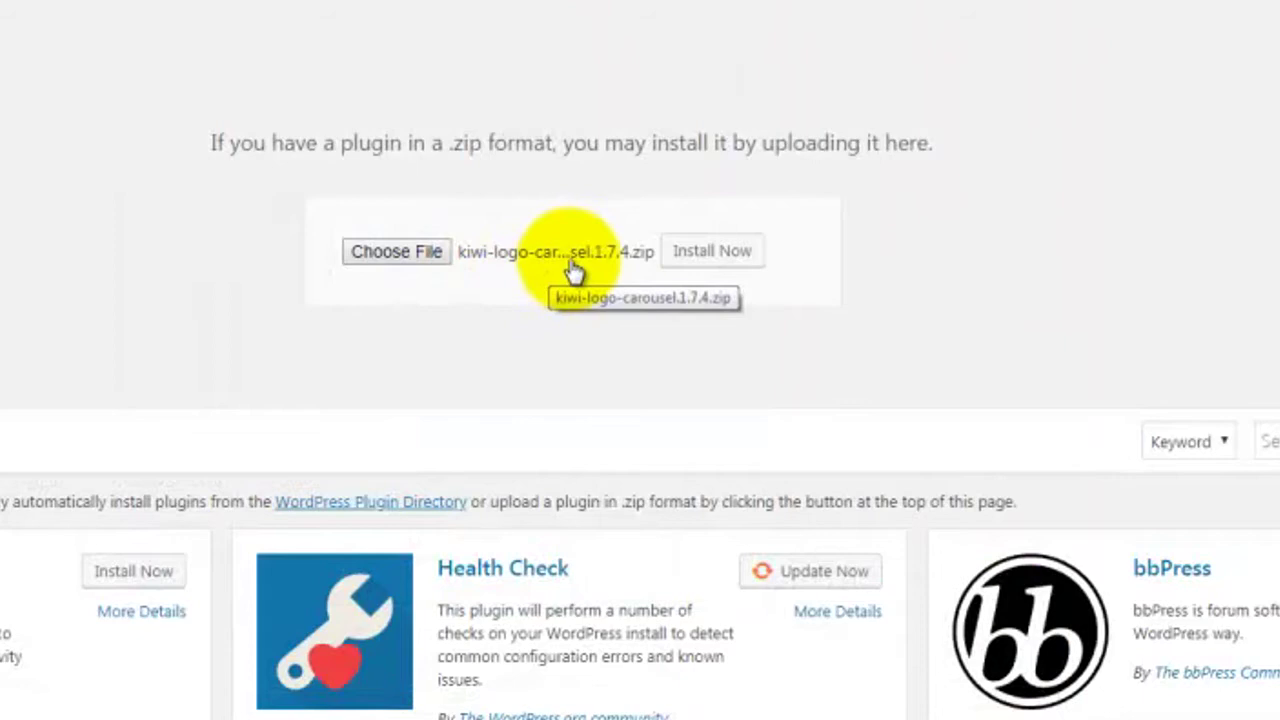
pyautogui.click(707, 262)
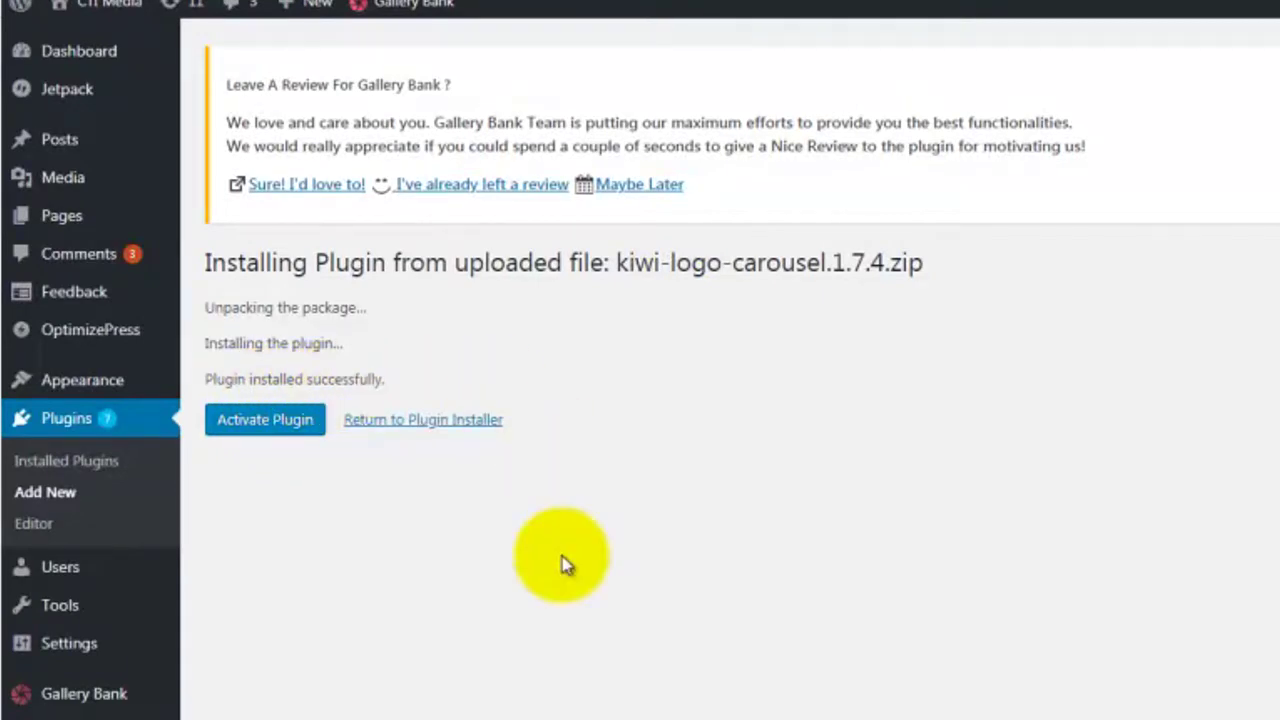
# - Activate the newly installed Kiwi Logo Carousel plugin to add the Logos menu
pyautogui.click(290, 433)
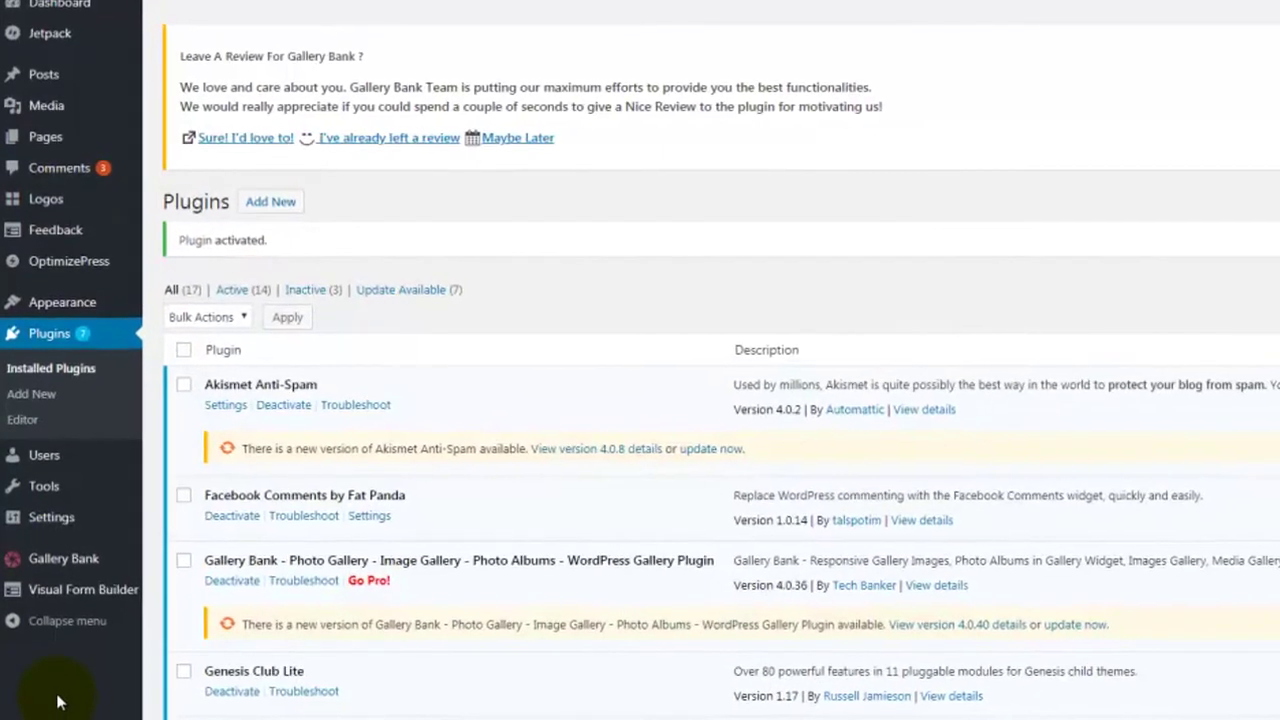
pyautogui.moveTo(44, 200)
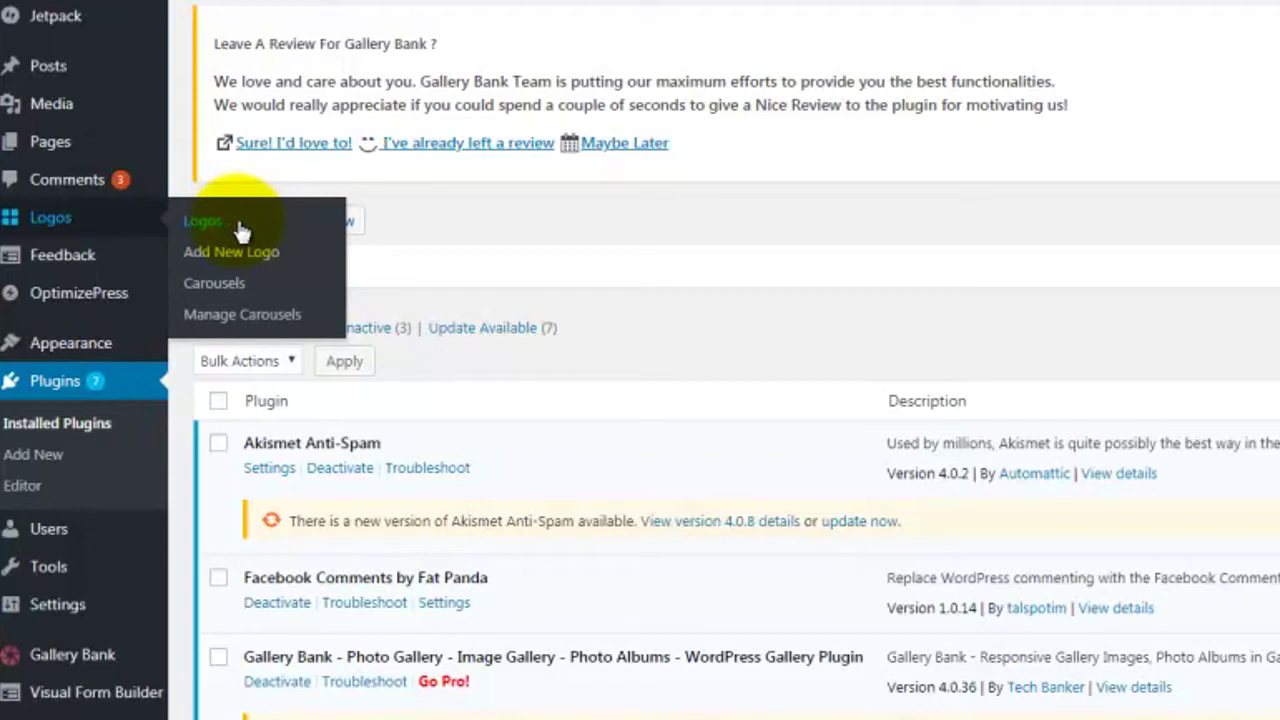
# - Start a new logo entry titled 'paypal'
pyautogui.click(241, 228)
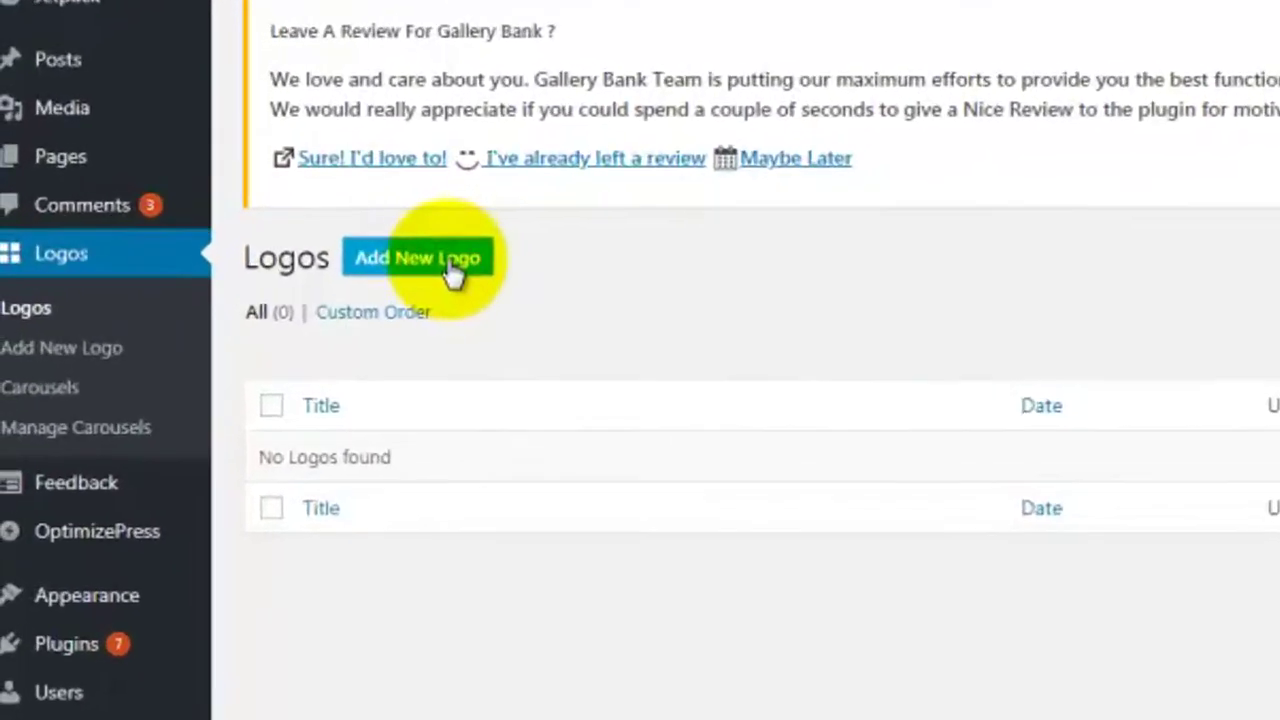
pyautogui.click(452, 274)
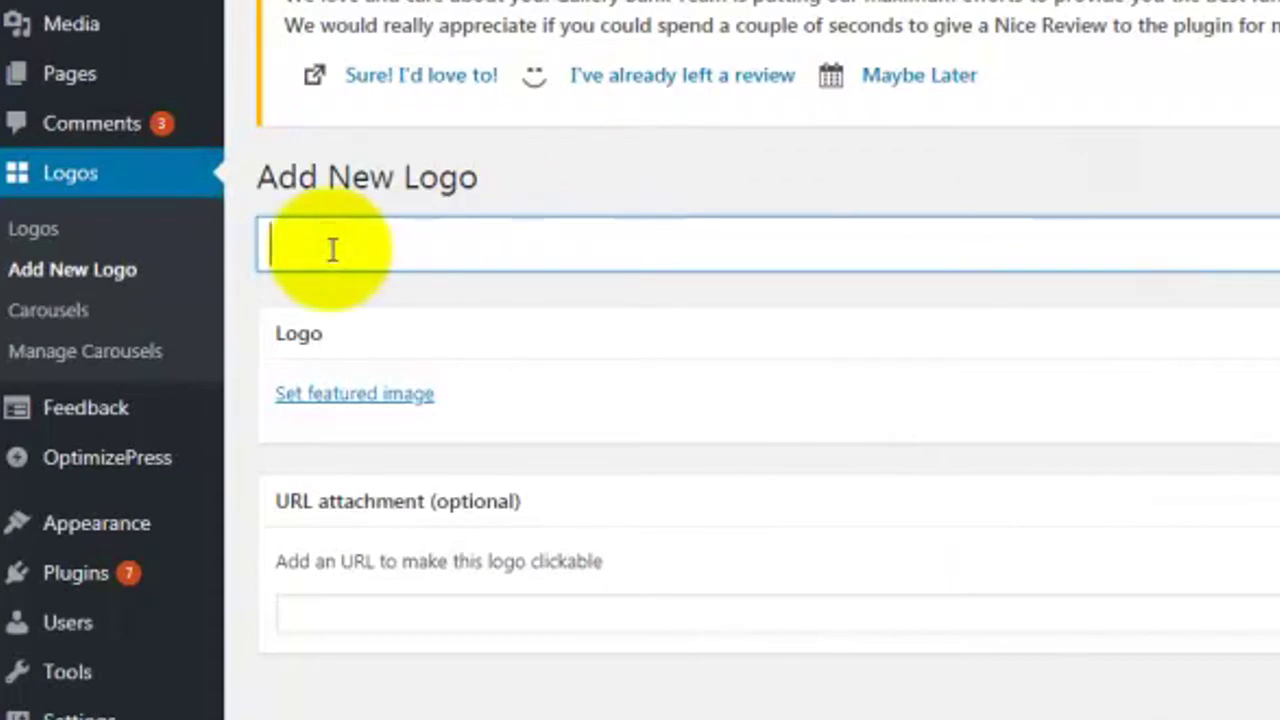
pyautogui.write('paypal')
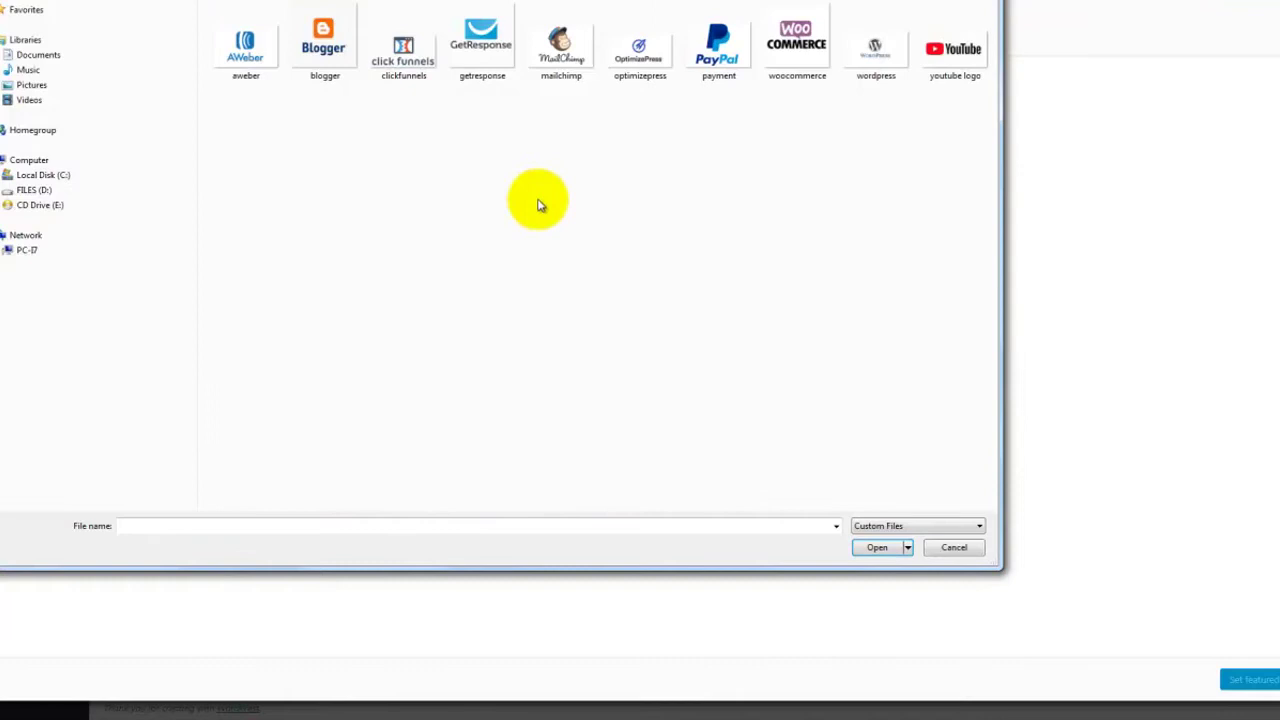
# - Upload the ten logo image files and set the PayPal image as the featured image
pyautogui.moveTo(216, 100); pyautogui.dragTo(920, 49)
pyautogui.click(873, 549)
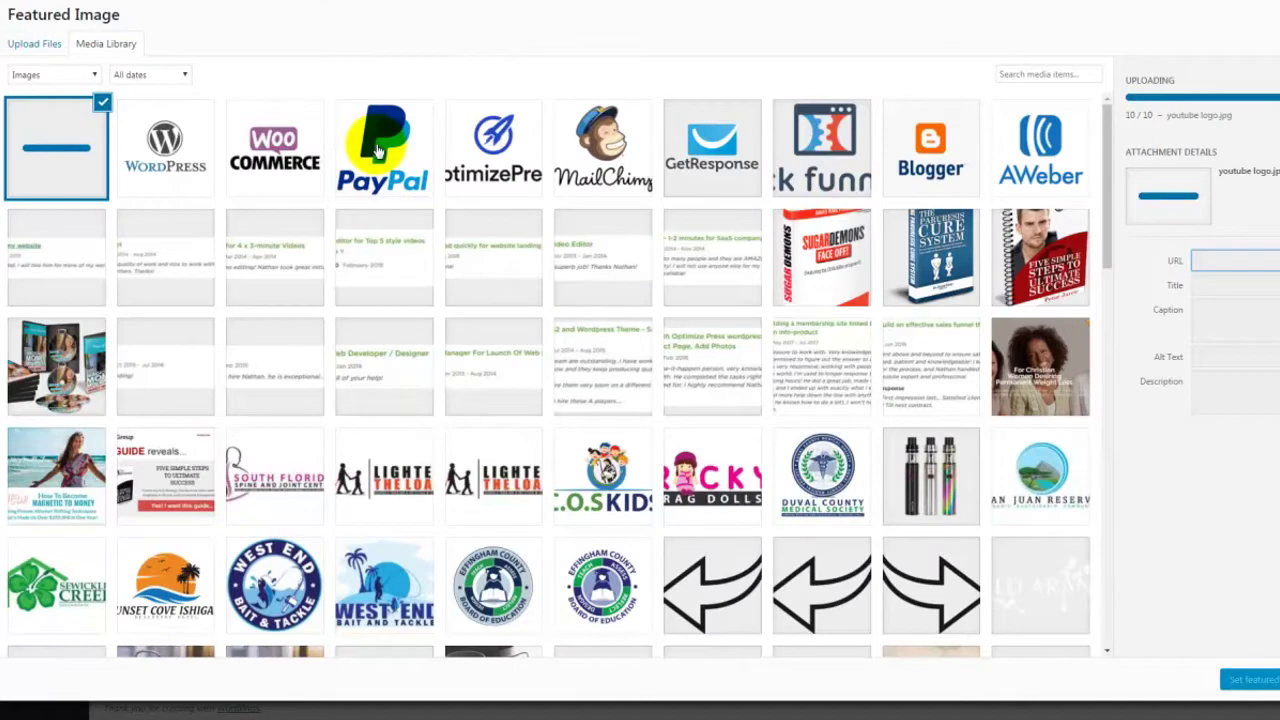
pyautogui.click(378, 150)
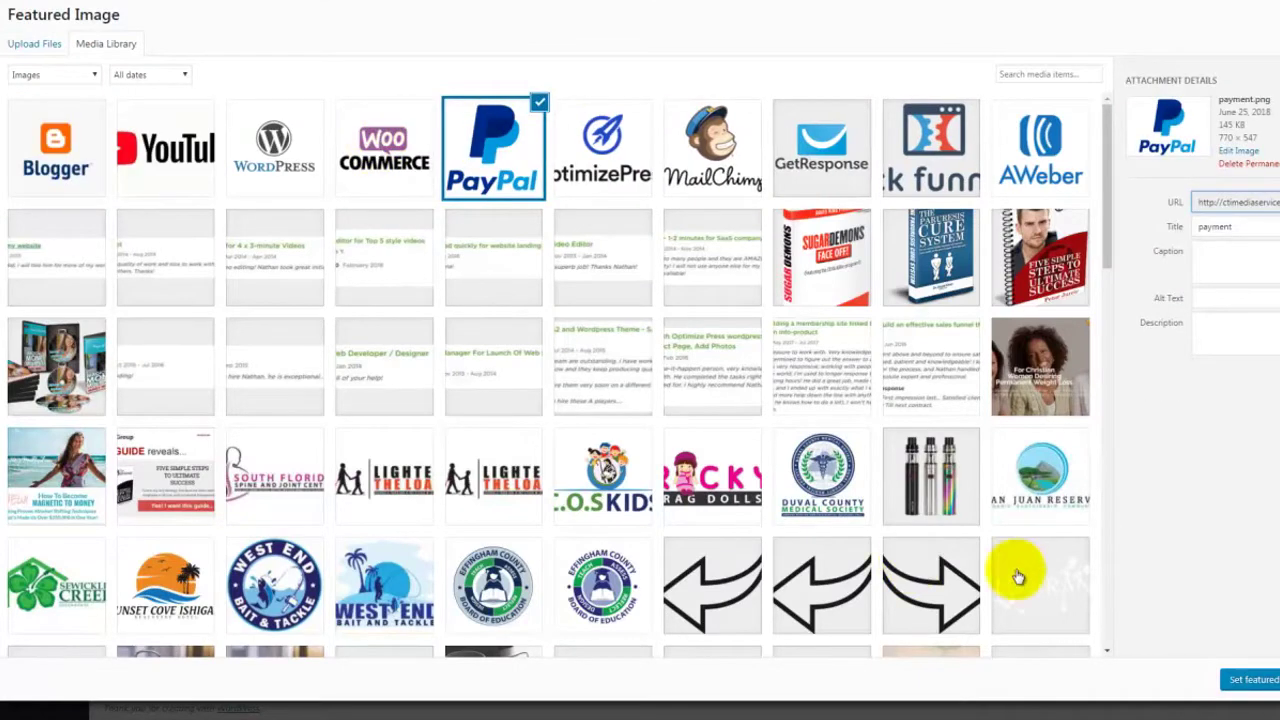
pyautogui.click(1253, 679)
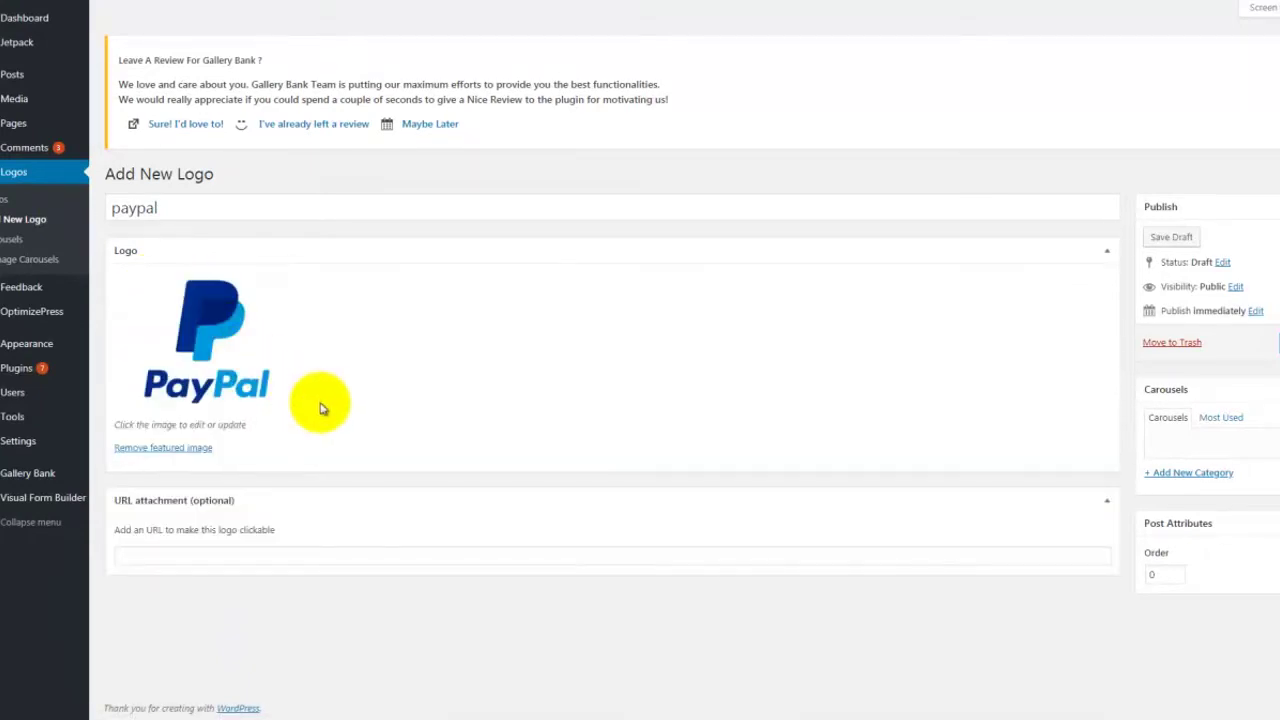
pyautogui.click(175, 555)
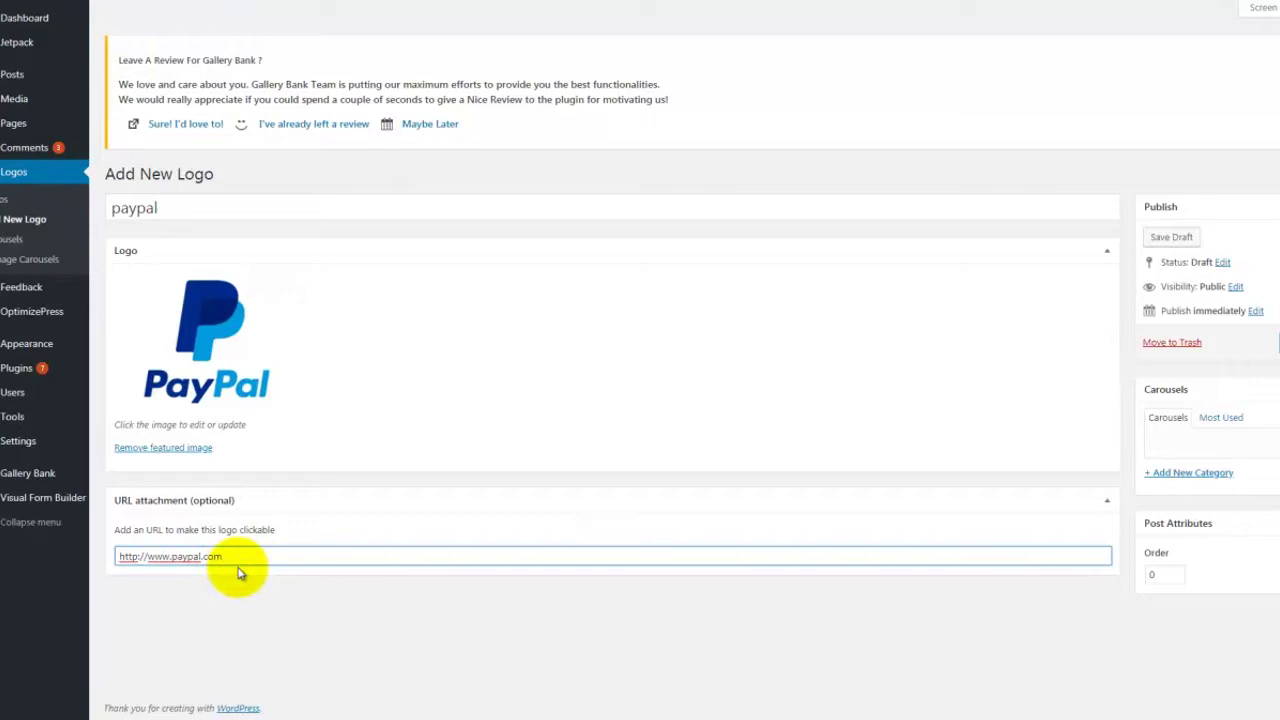
pyautogui.click(241, 587)
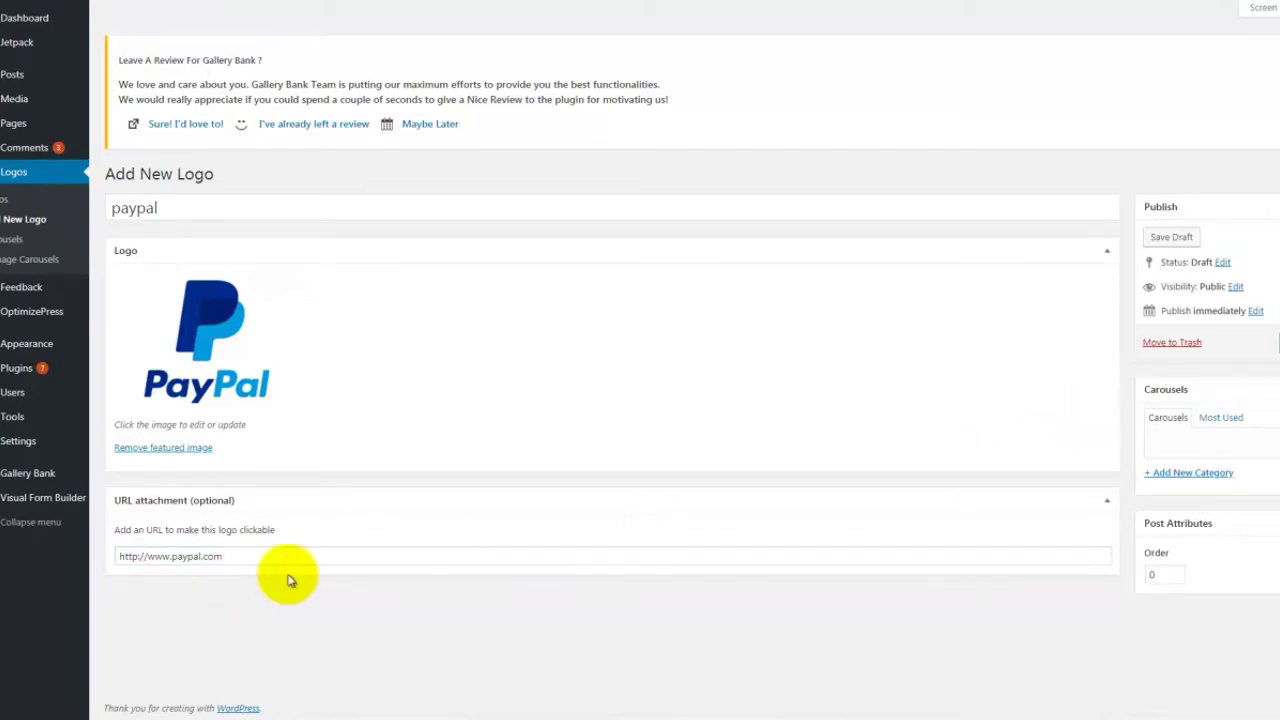
pyautogui.doubleClick(130, 557)
pyautogui.write('https')
pyautogui.click(240, 590)
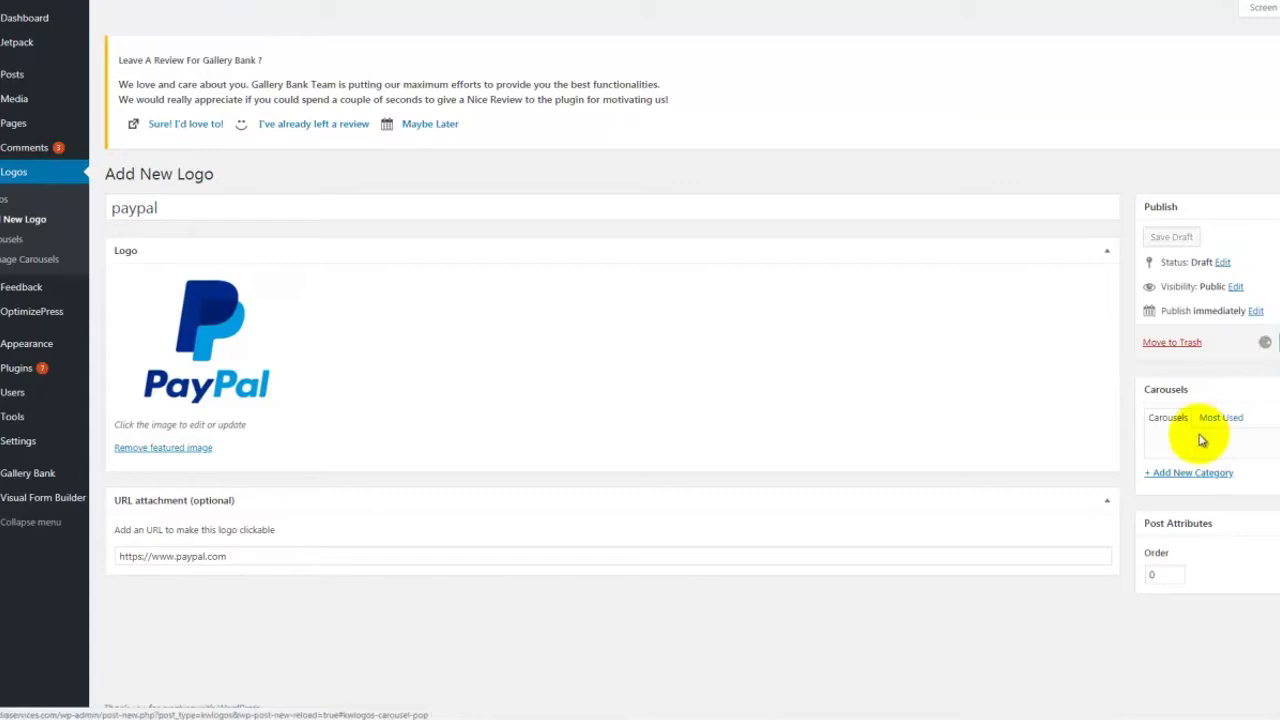
pyautogui.click(1170, 238)
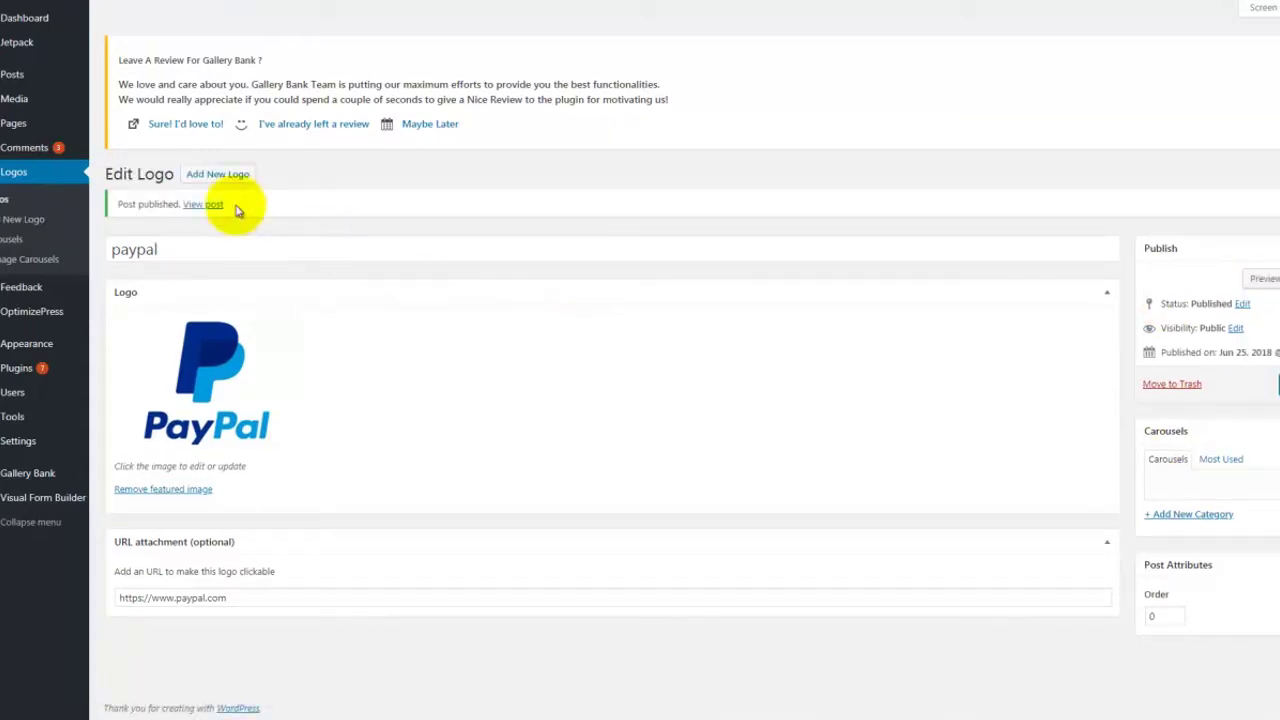
# - Create the Optimizemember logo with the OptimizeMember image and publish it
pyautogui.click(213, 176)
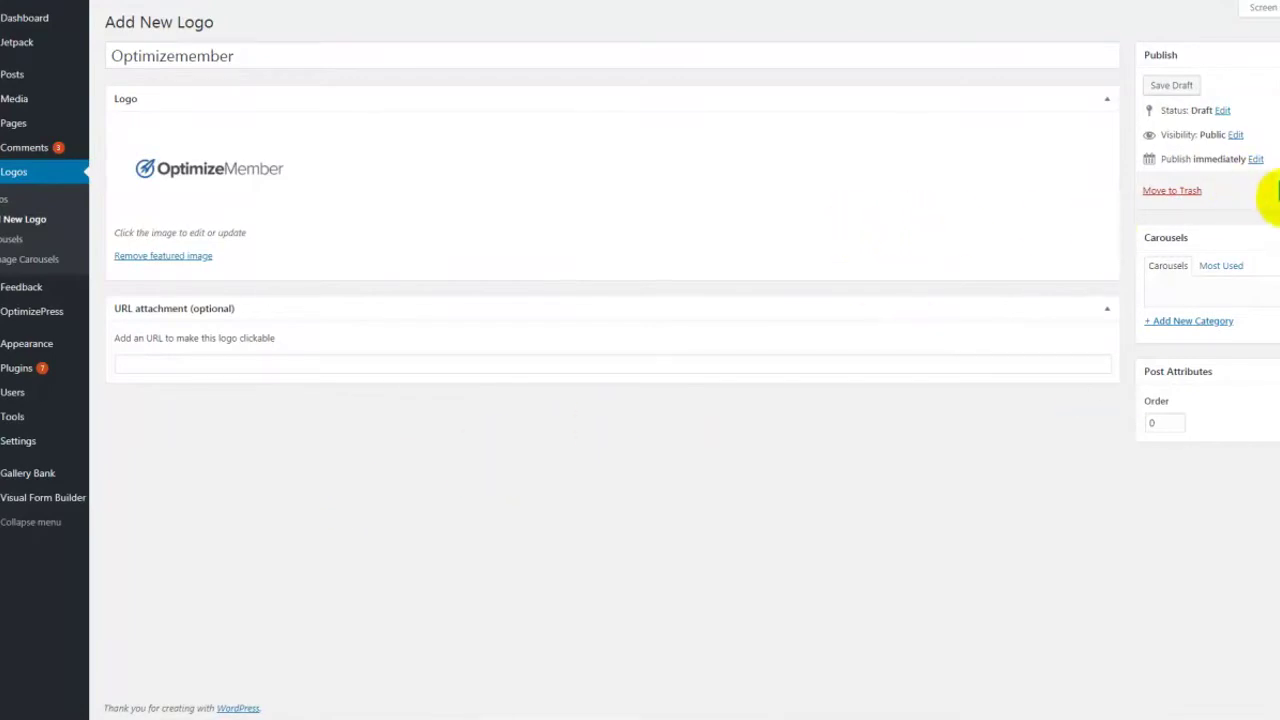
pyautogui.click(1274, 192)
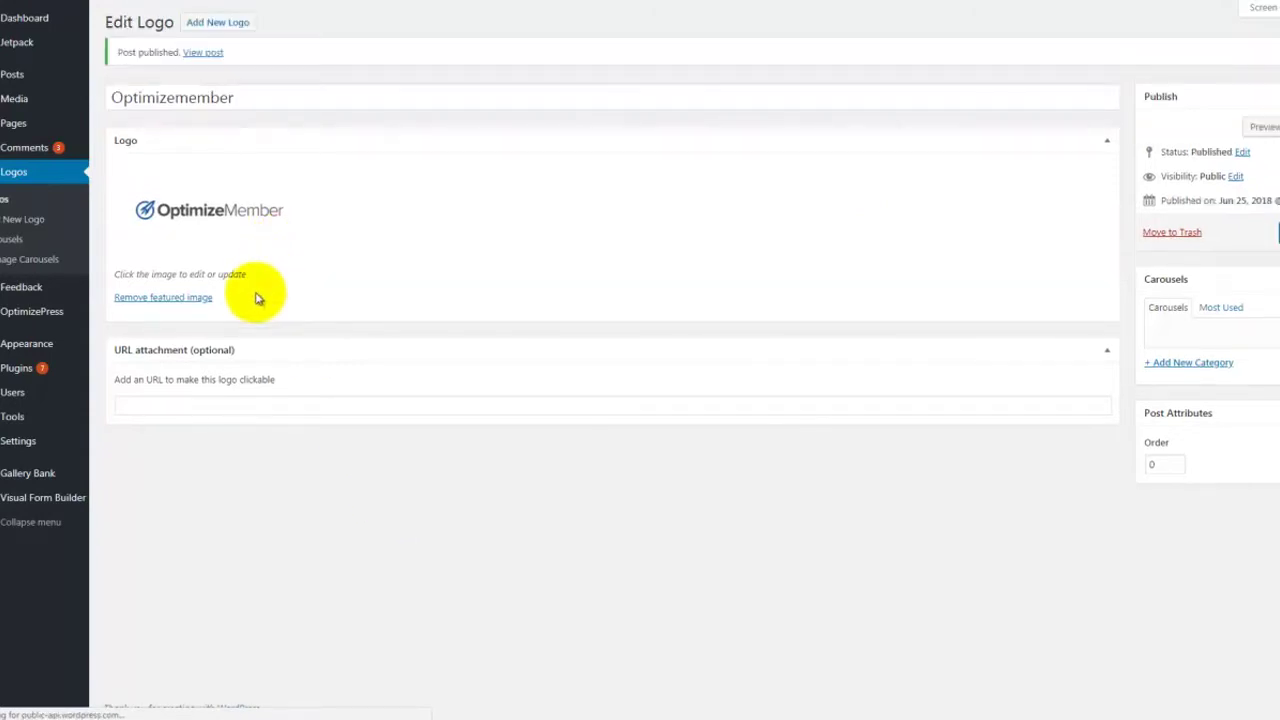
# - Open Manage Carousels and copy the shortcode [logo-carousel id=default]
pyautogui.click(28, 247)
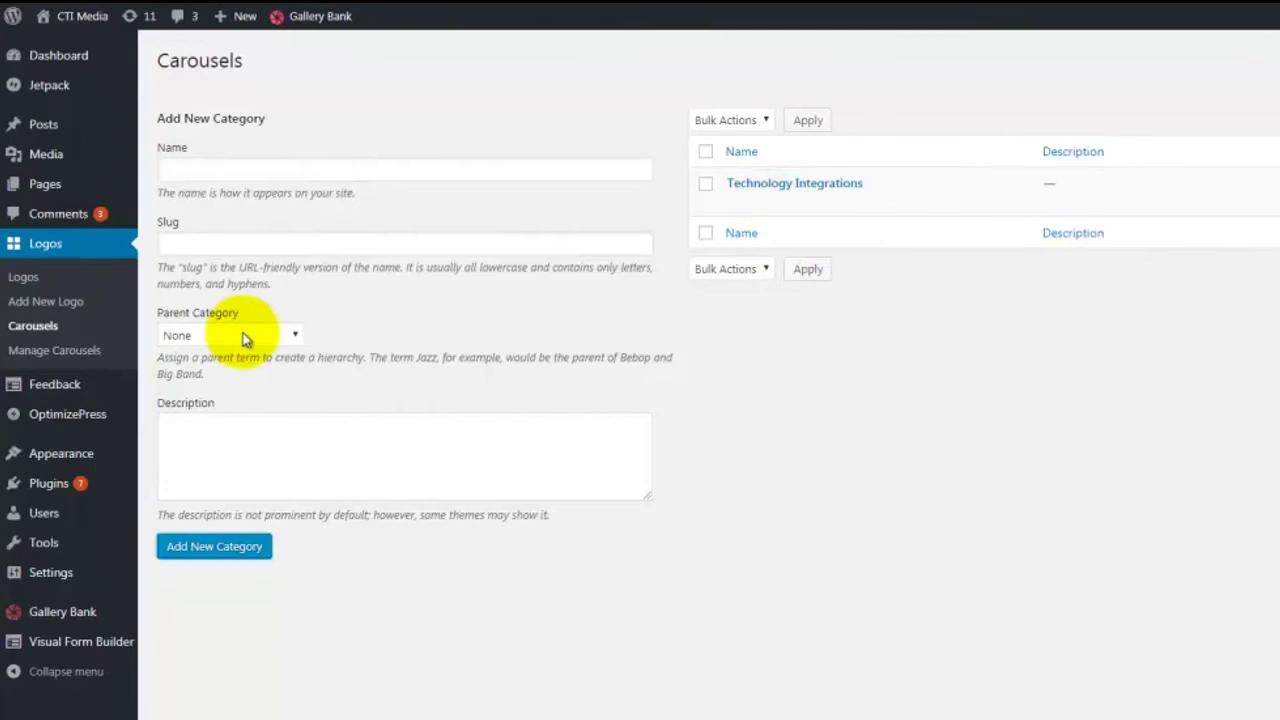
pyautogui.click(75, 352)
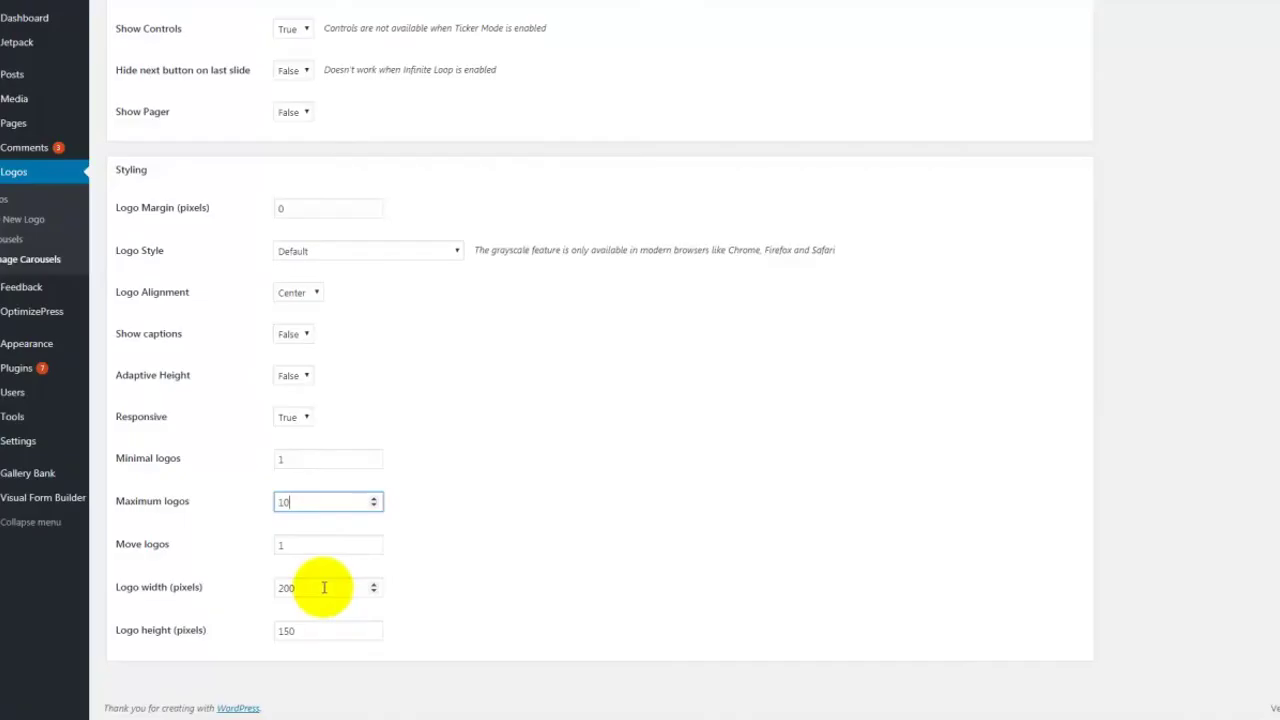
pyautogui.scroll(5, 324, 587)
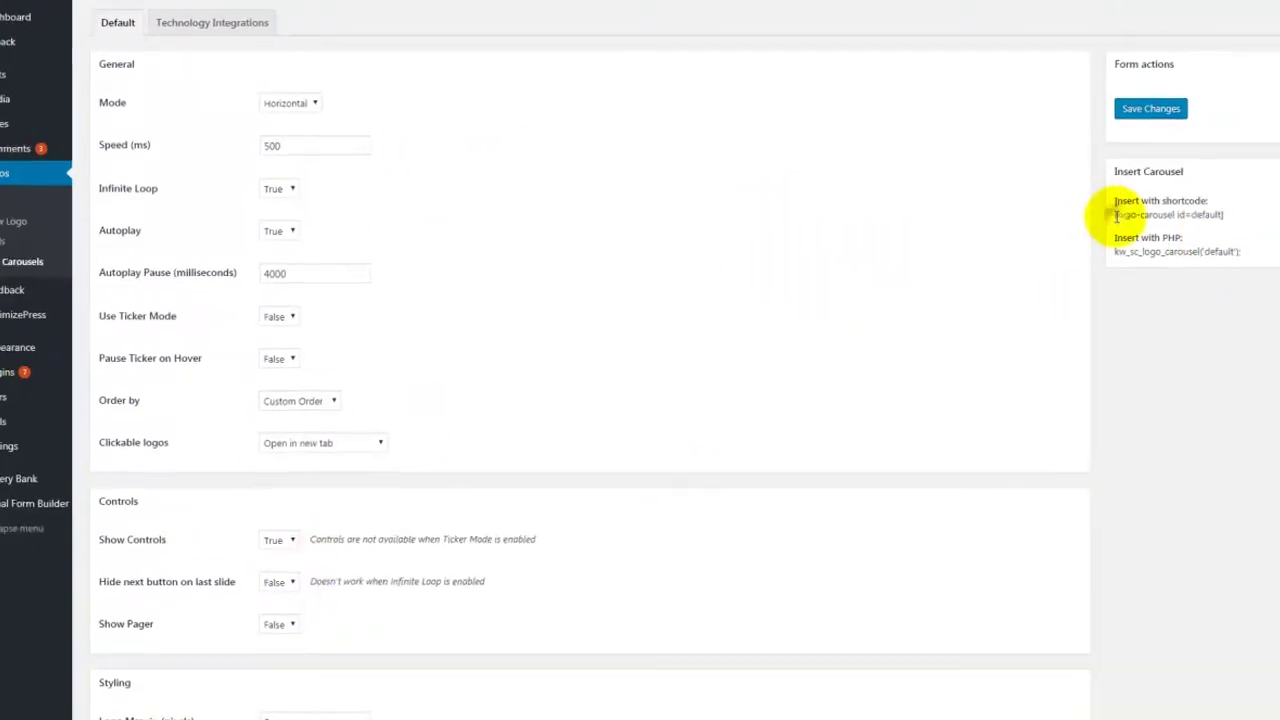
pyautogui.moveTo(1118, 214); pyautogui.dragTo(1232, 216)
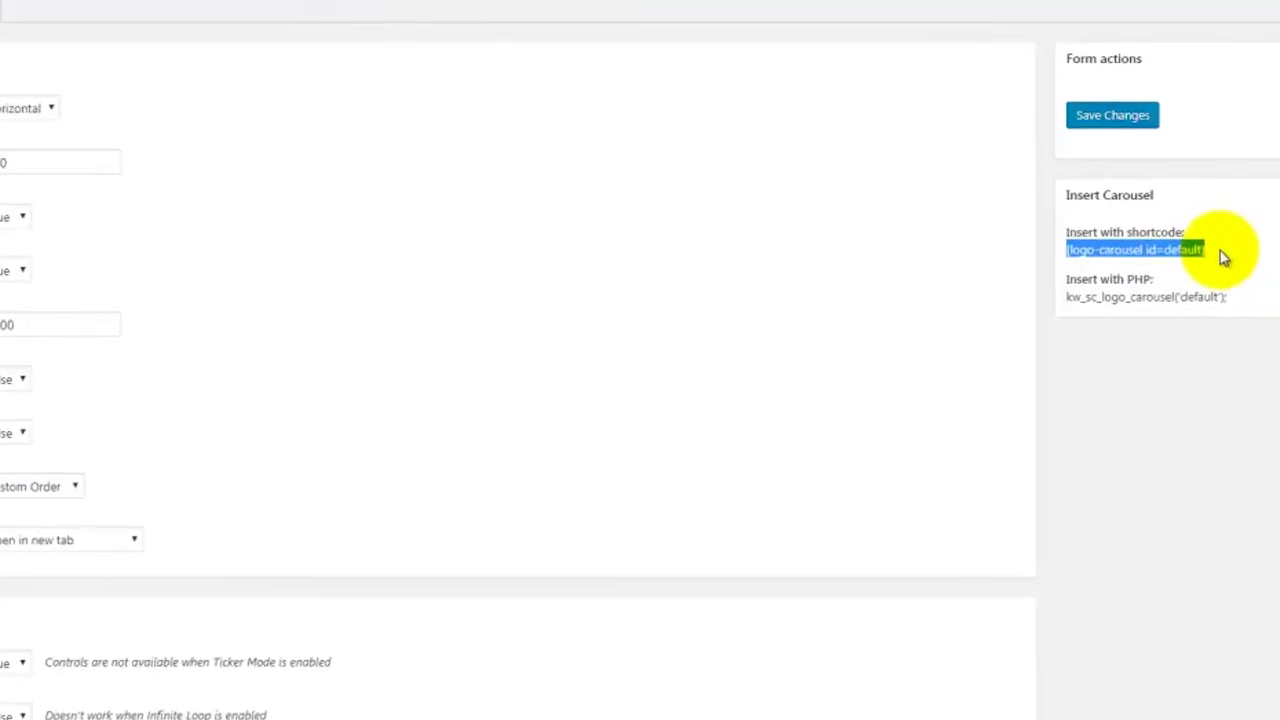
pyautogui.click(1229, 242)
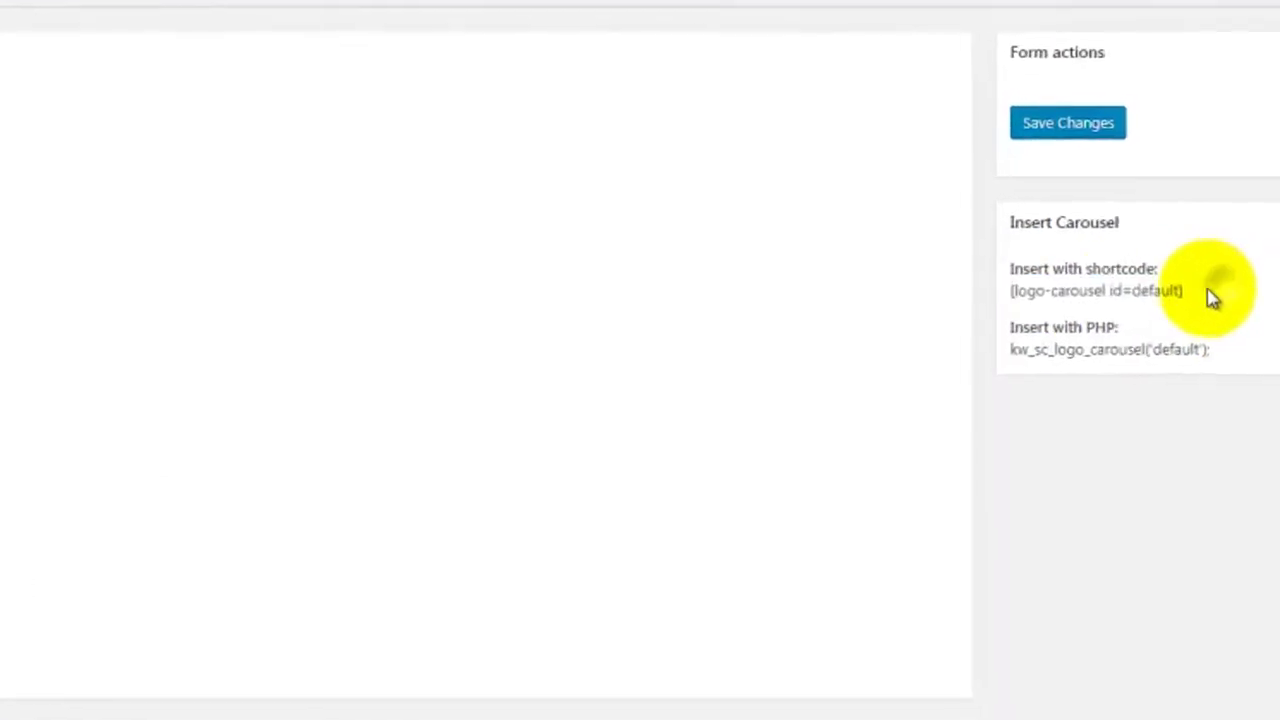
pyautogui.moveTo(1208, 291); pyautogui.dragTo(1012, 291)
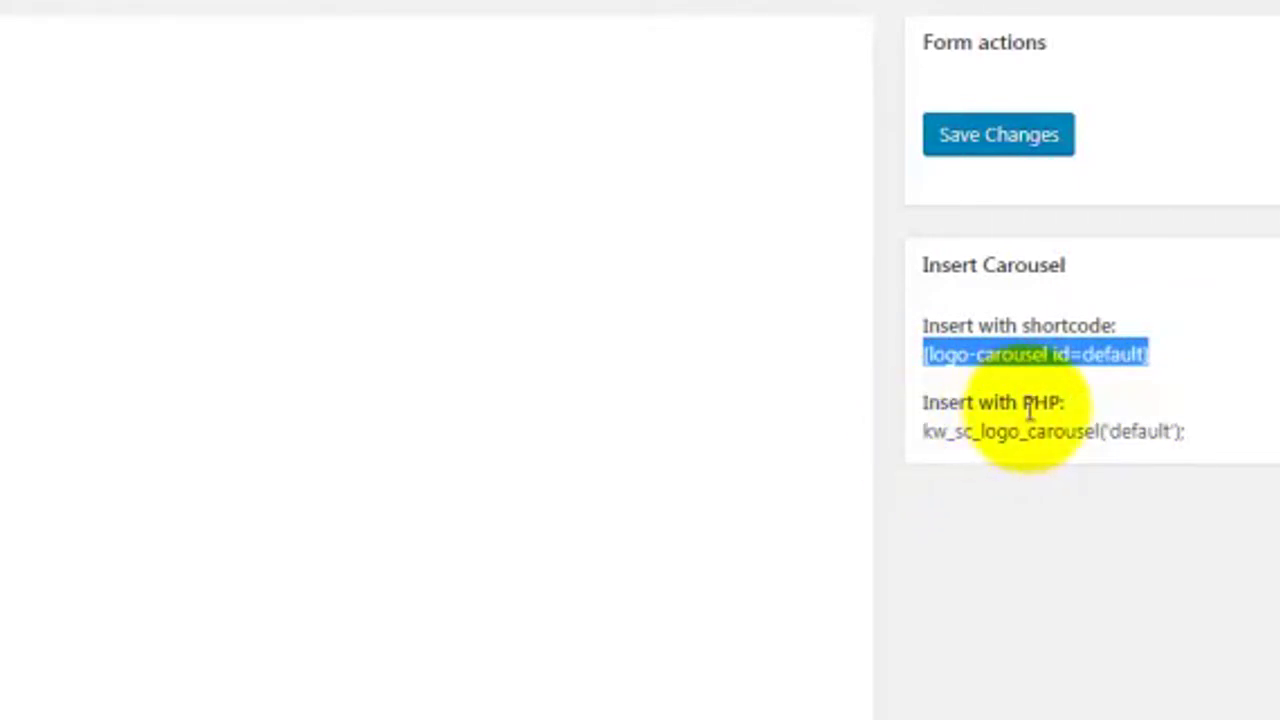
pyautogui.click(927, 437)
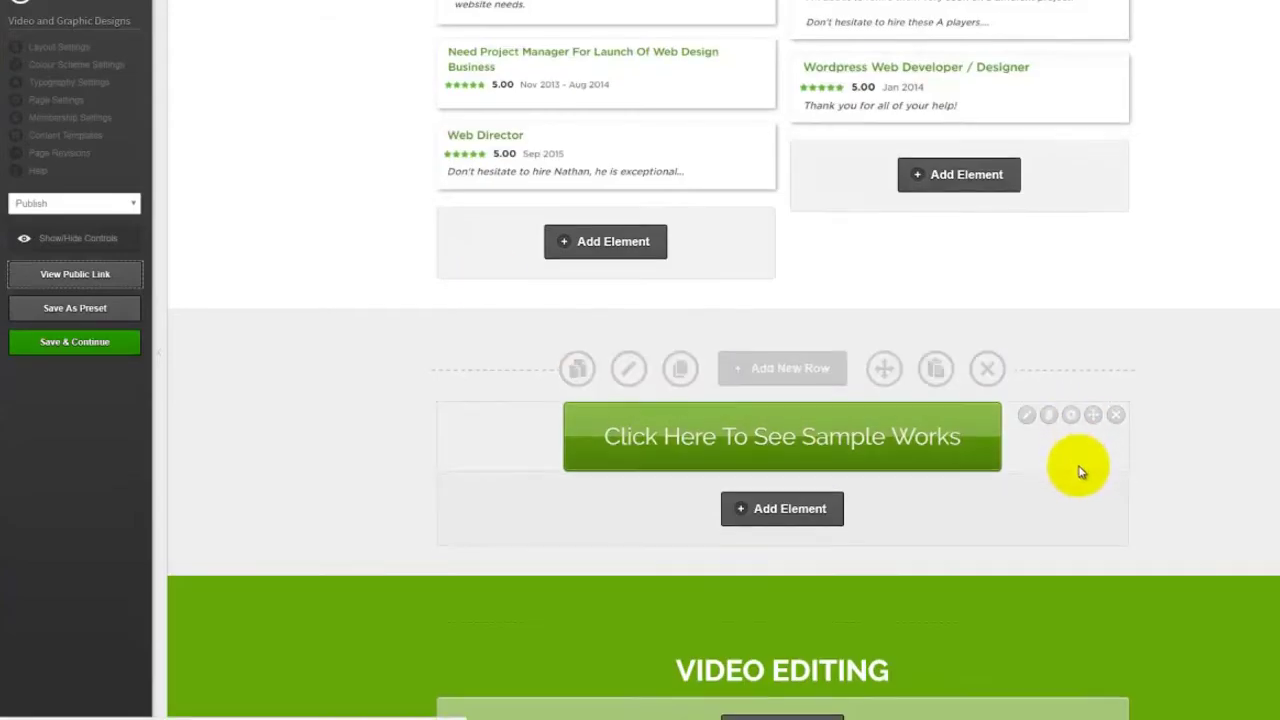
pyautogui.scroll(-2, 1040, 450)
pyautogui.click(101, 283)
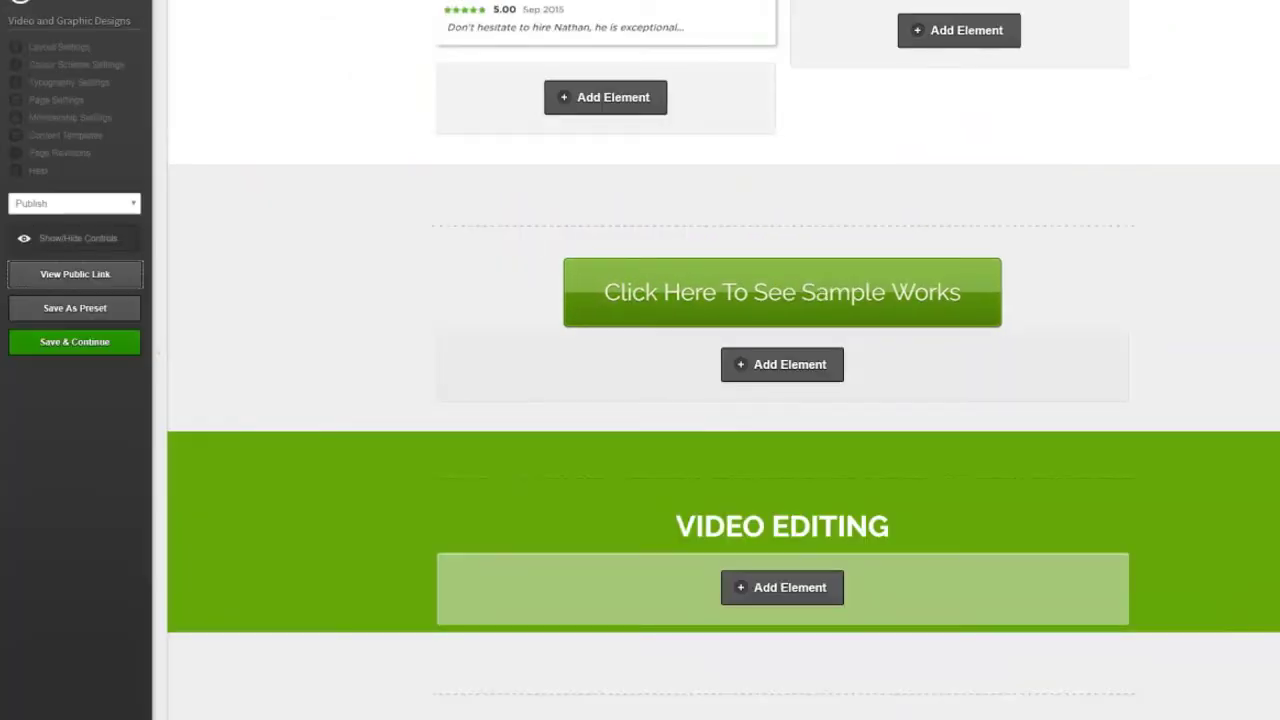
pyautogui.moveTo(866, 323)
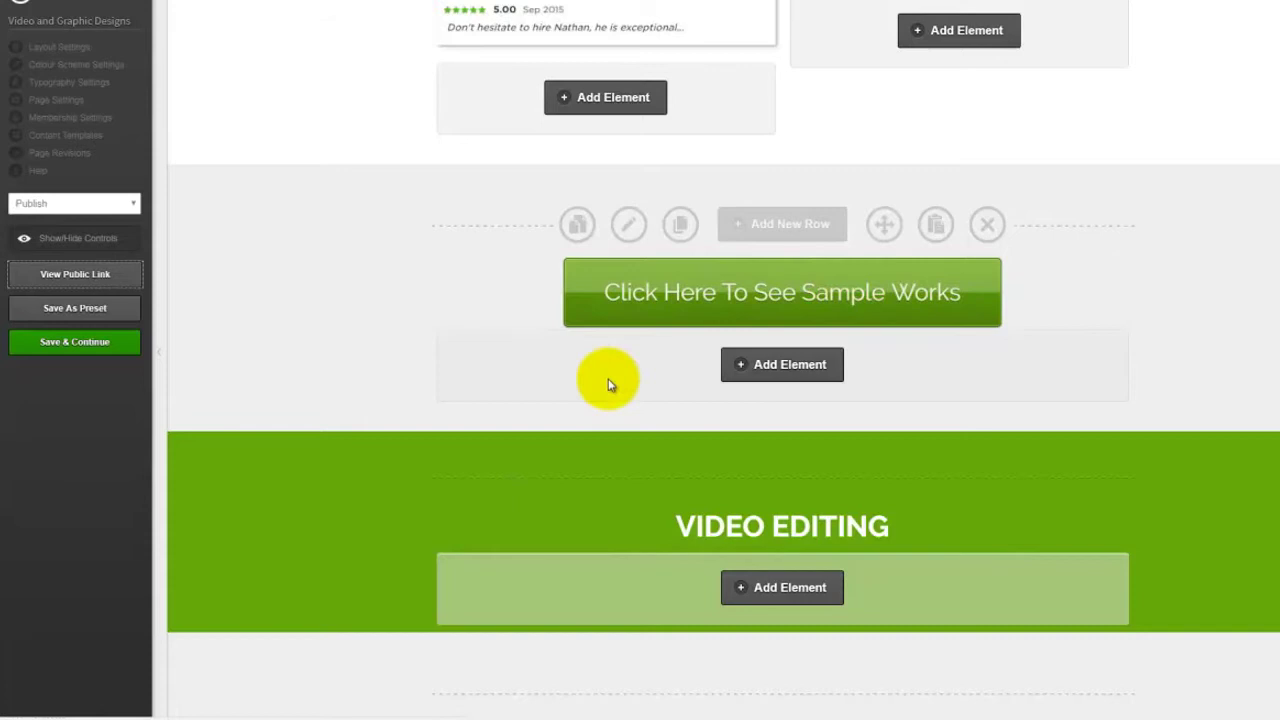
# - Give the row code before row [logo-carousel id=default] and CSS class logoimages, then update
pyautogui.click(786, 226)
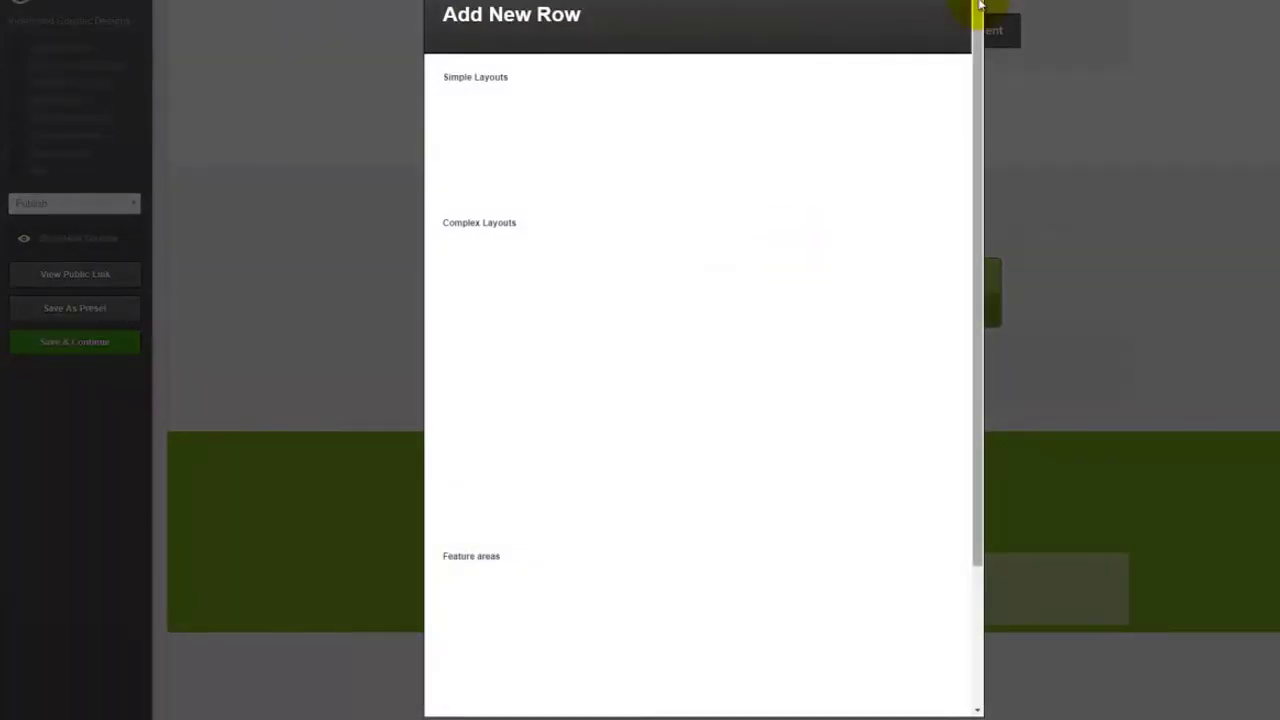
pyautogui.click(990, 8)
pyautogui.moveTo(706, 271)
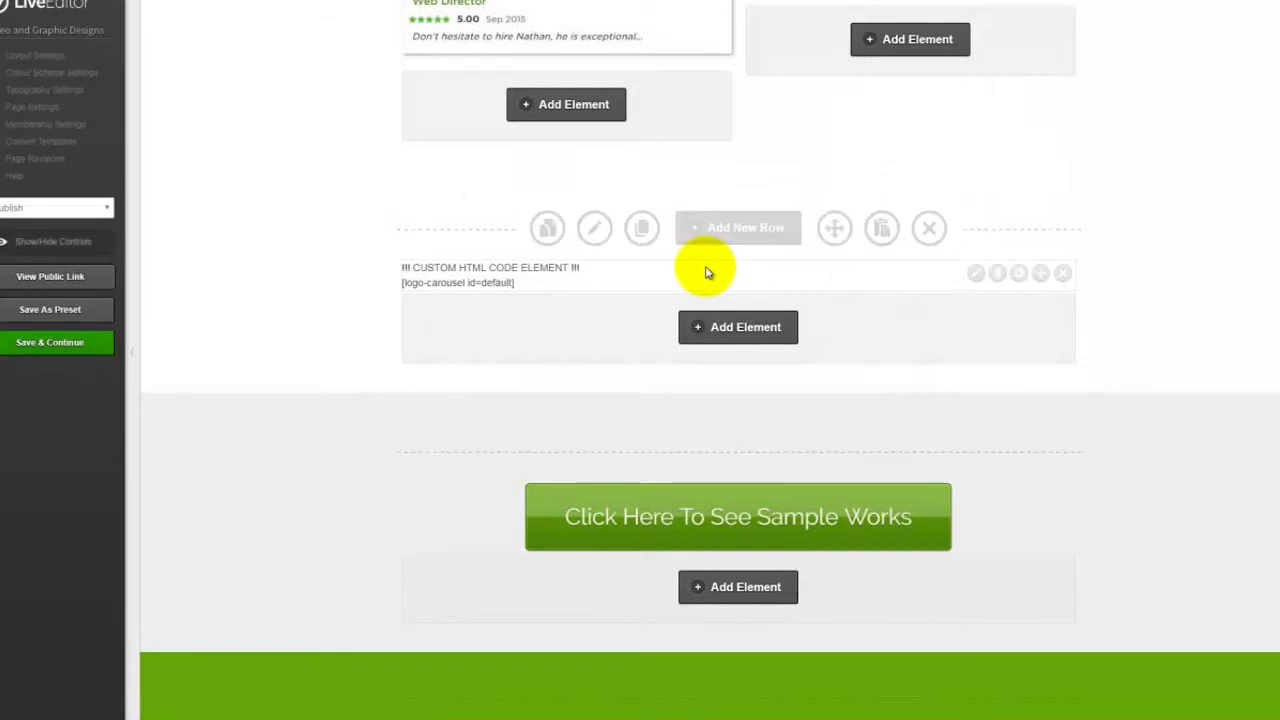
pyautogui.click(596, 230)
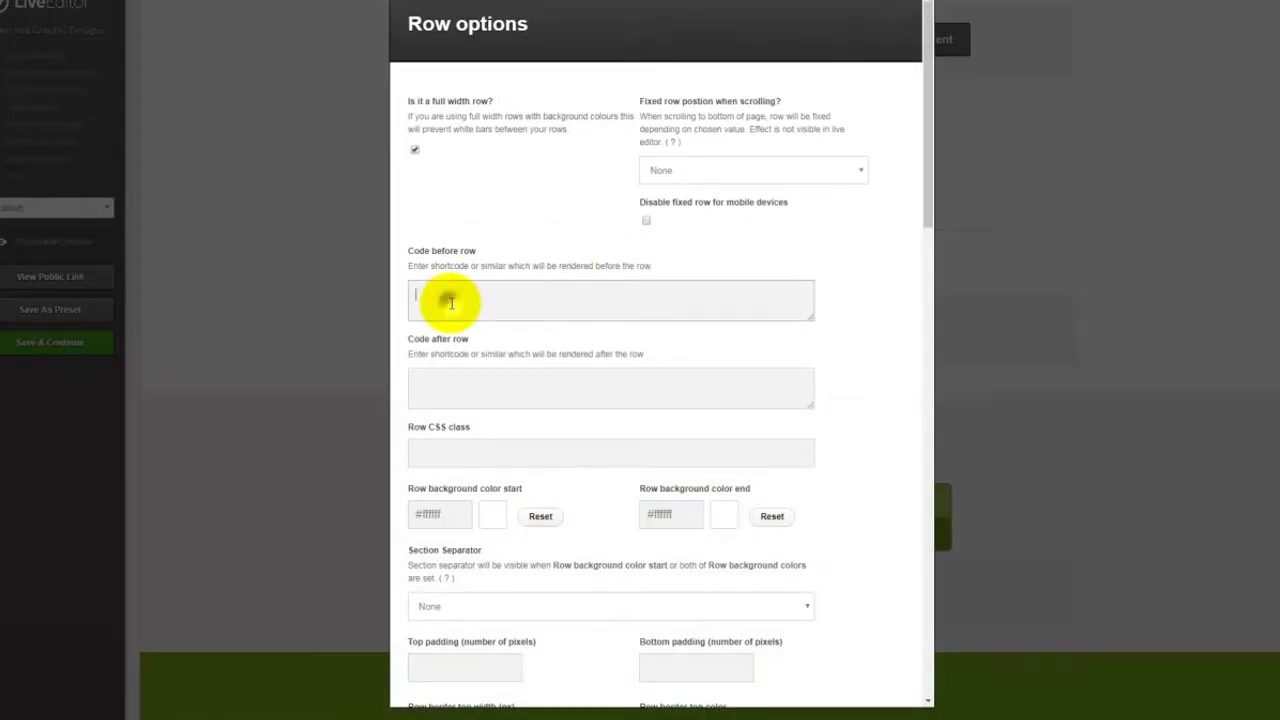
pyautogui.scroll(-7, 720, 409)
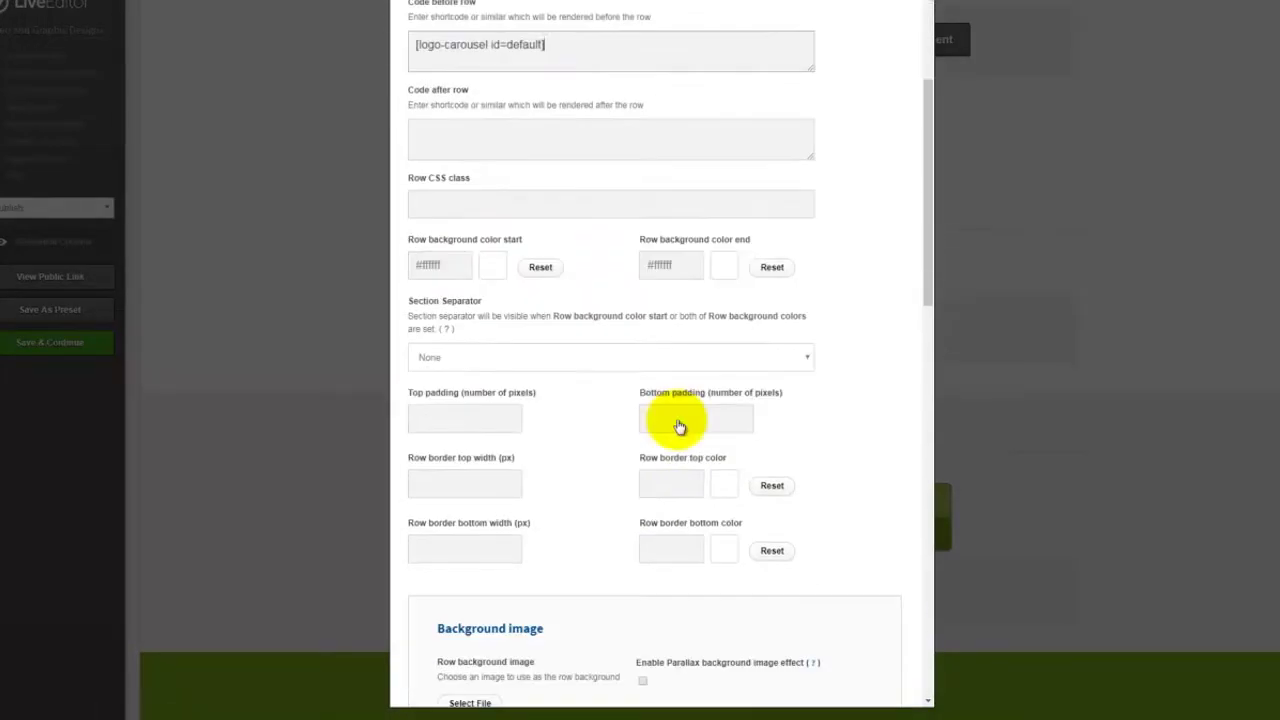
pyautogui.scroll(-10, 786, 663)
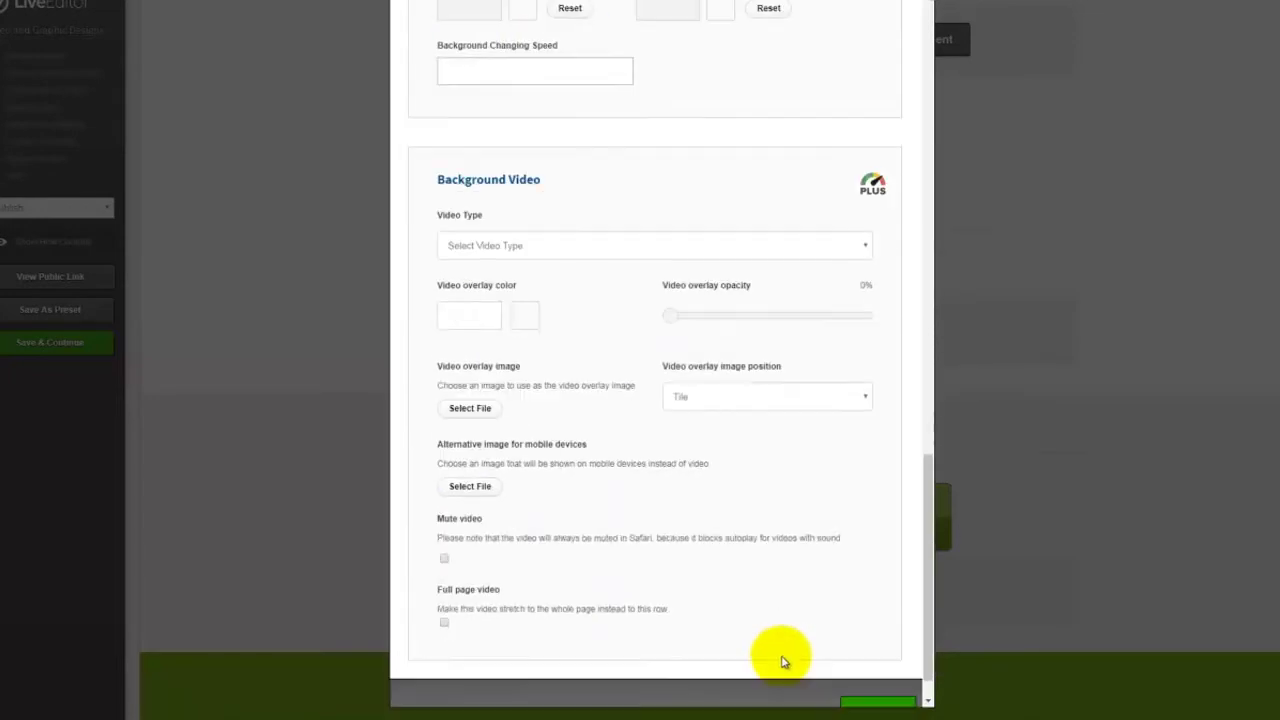
pyautogui.click(871, 678)
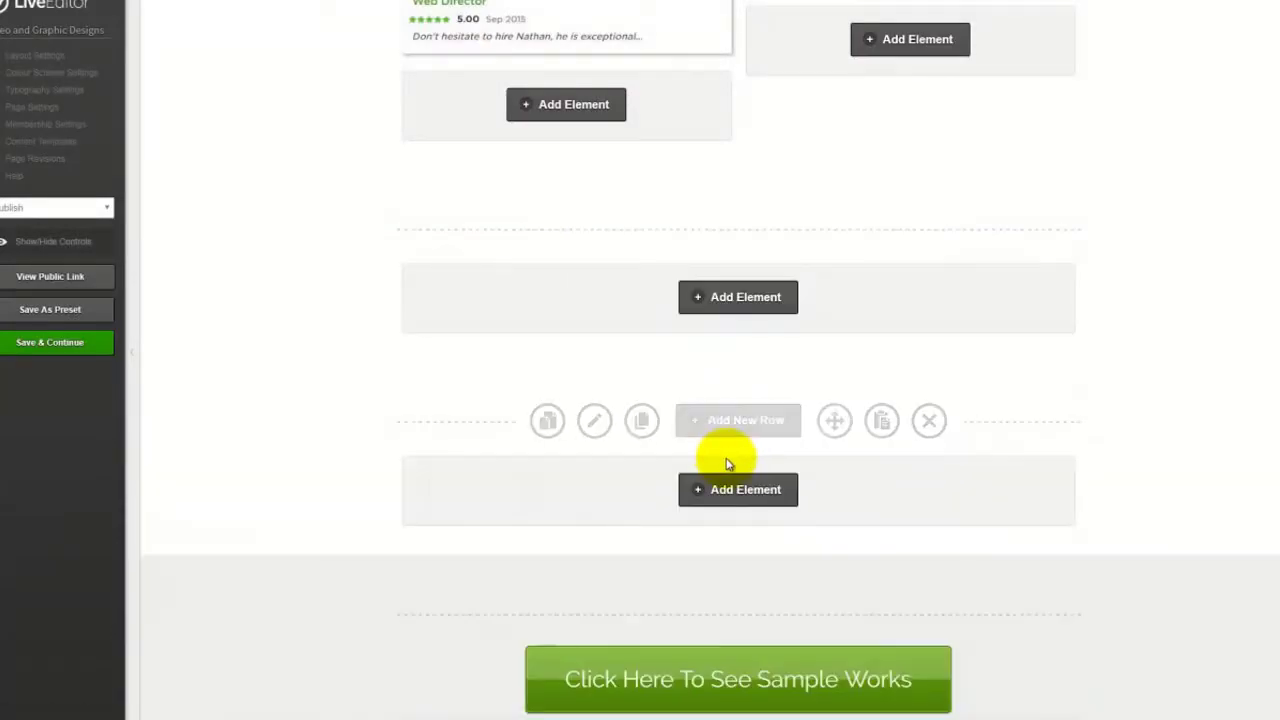
pyautogui.click(594, 420)
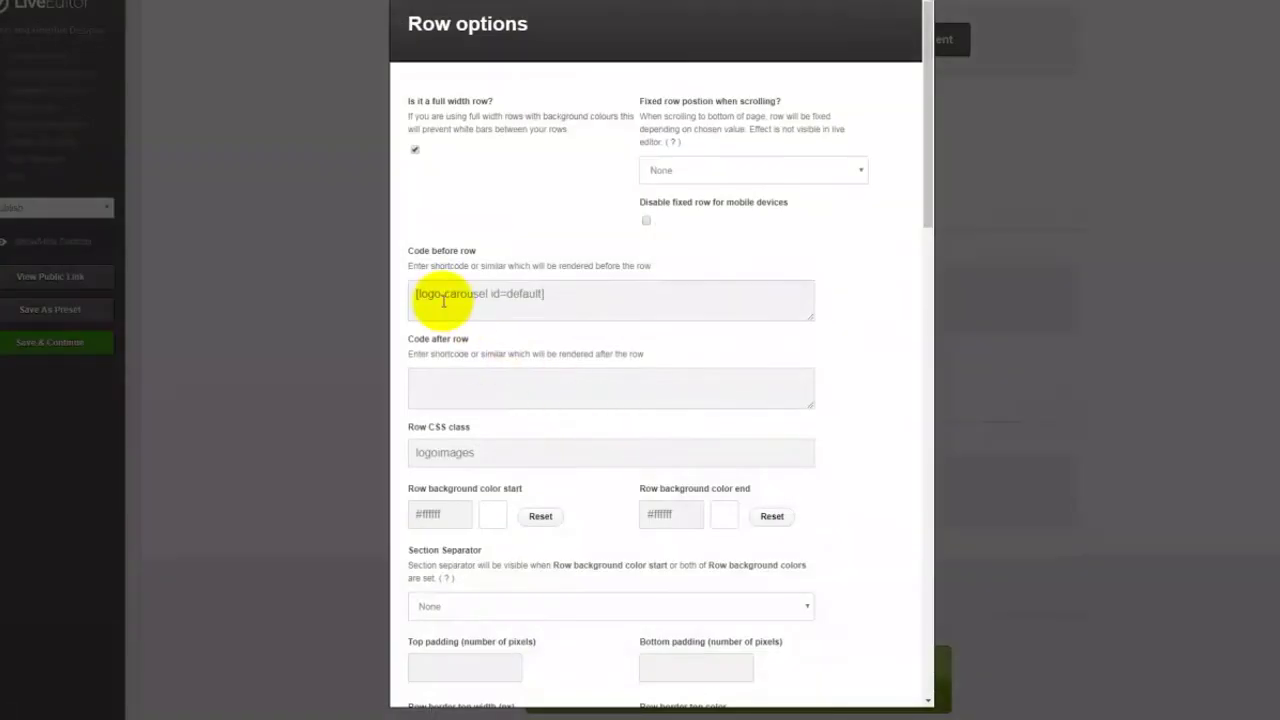
pyautogui.click(929, 8)
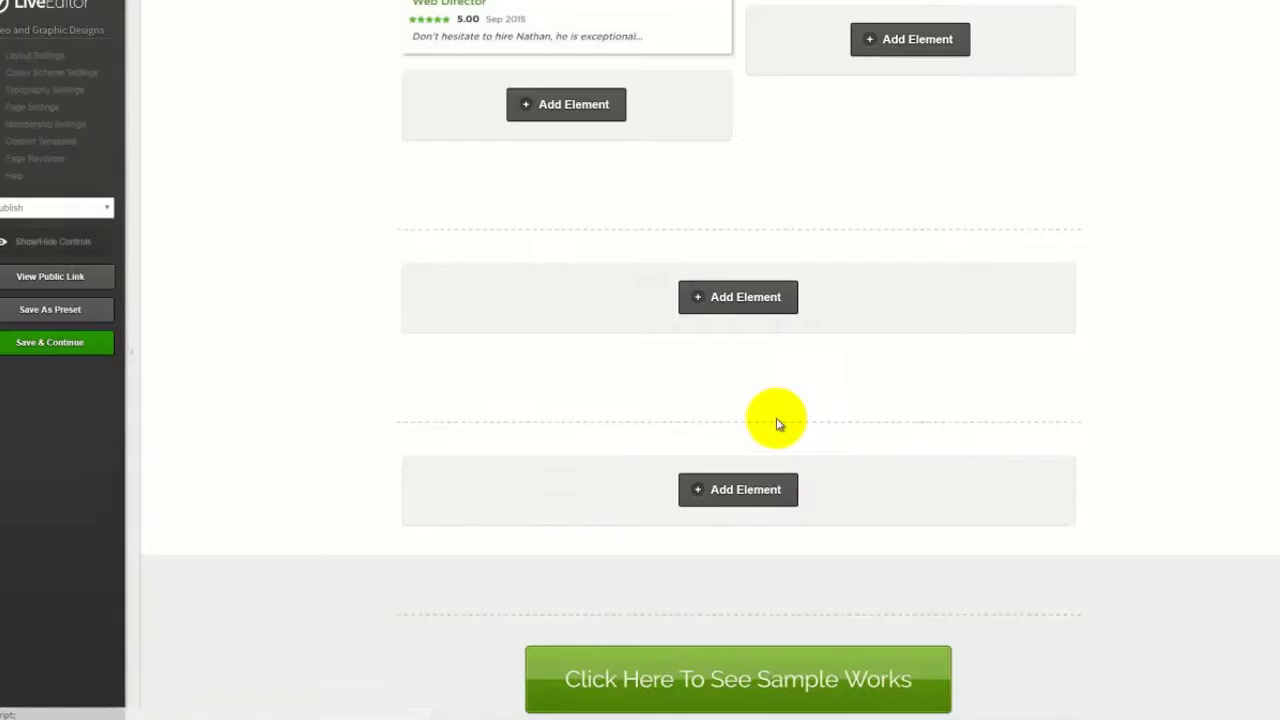
# - Insert a Headline element with the '1px Line Below (#DBDBDB)' style into the new row
pyautogui.click(736, 307)
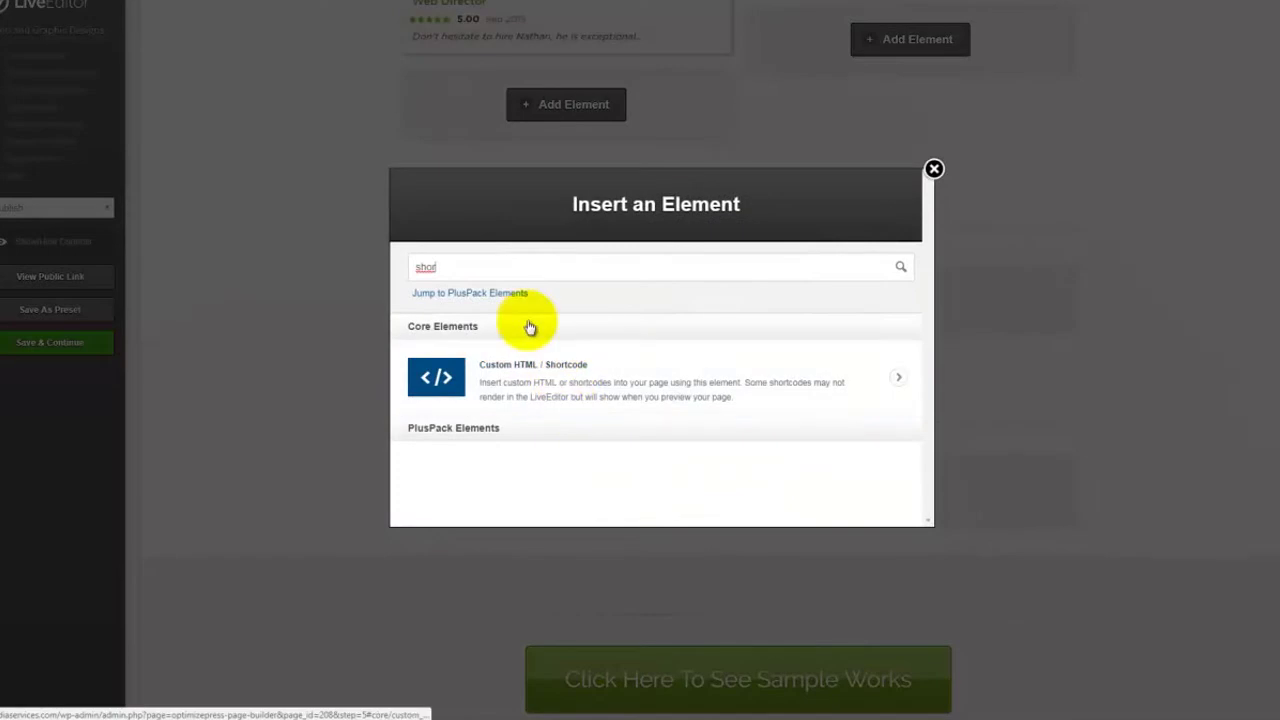
pyautogui.moveTo(472, 268); pyautogui.dragTo(392, 272)
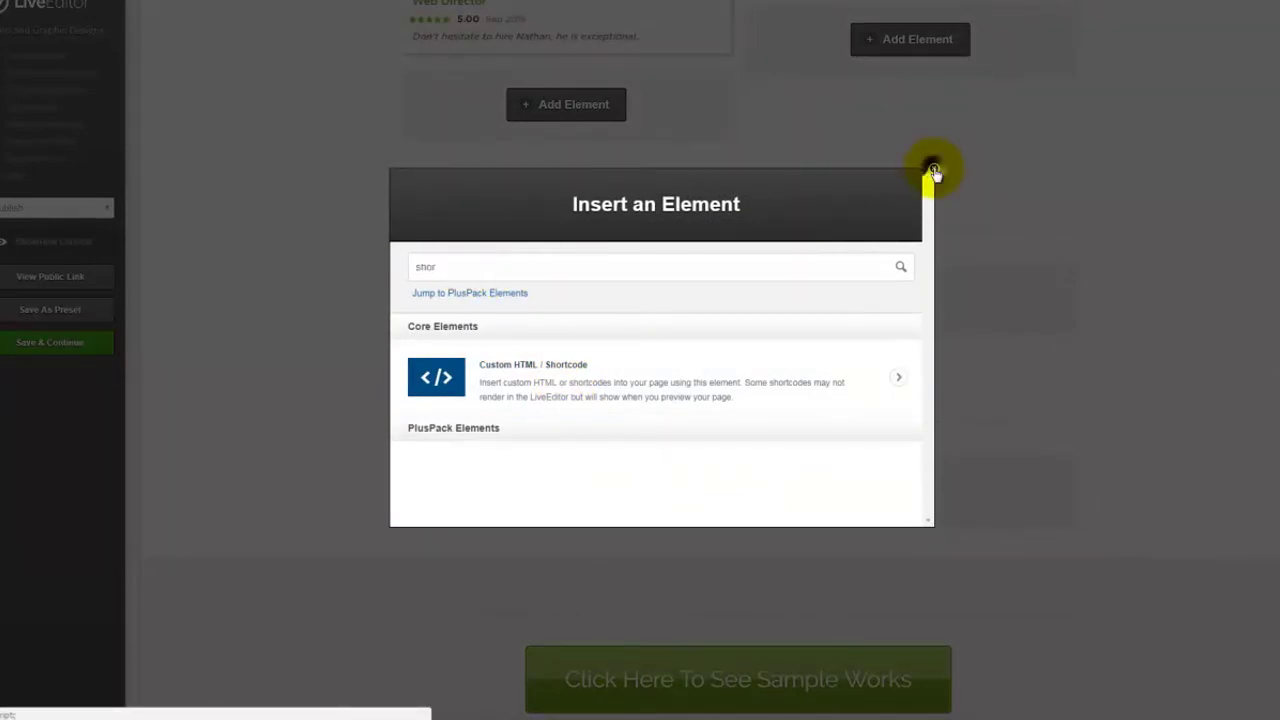
pyautogui.moveTo(466, 274); pyautogui.dragTo(423, 263)
pyautogui.press('BackSpace')
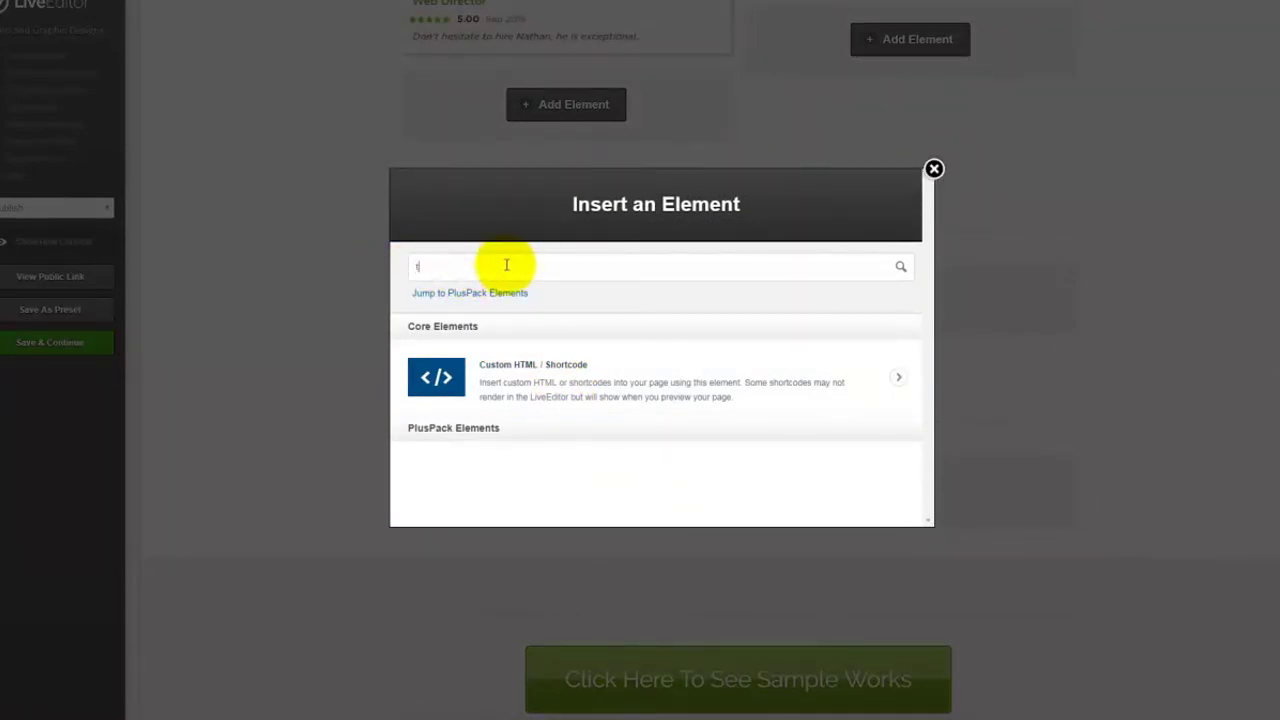
pyautogui.write('hea')
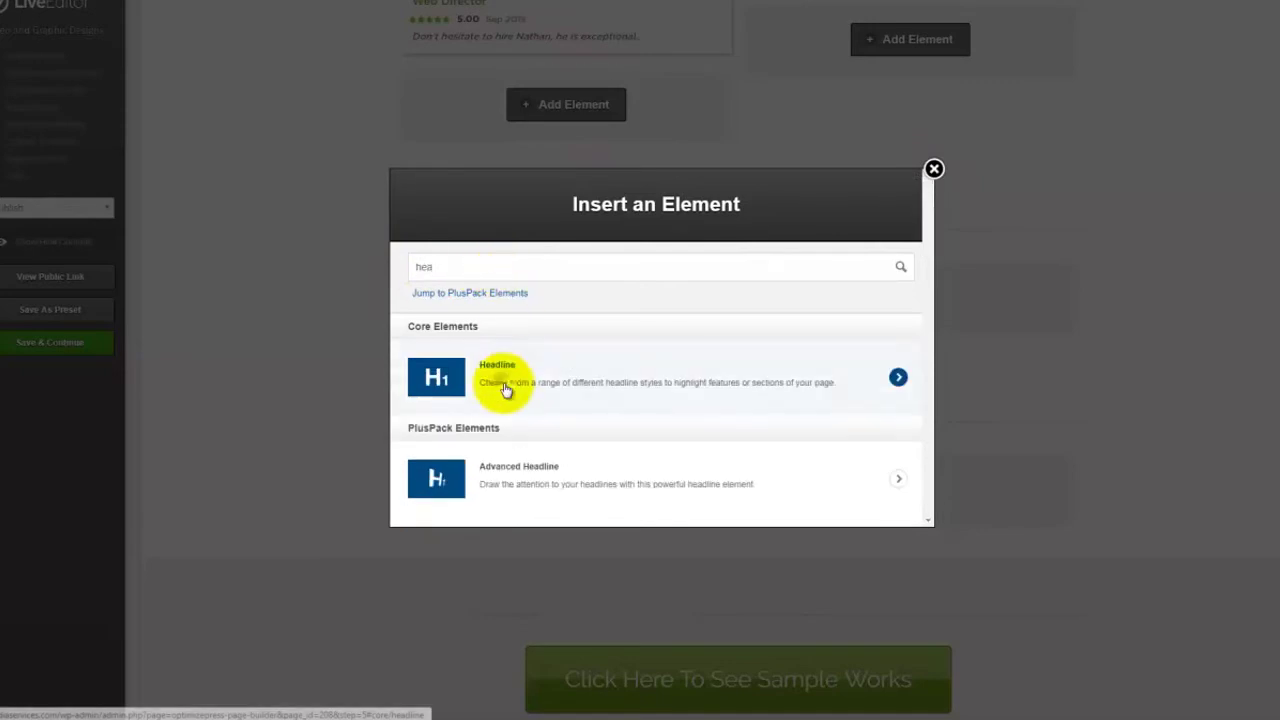
pyautogui.click(506, 390)
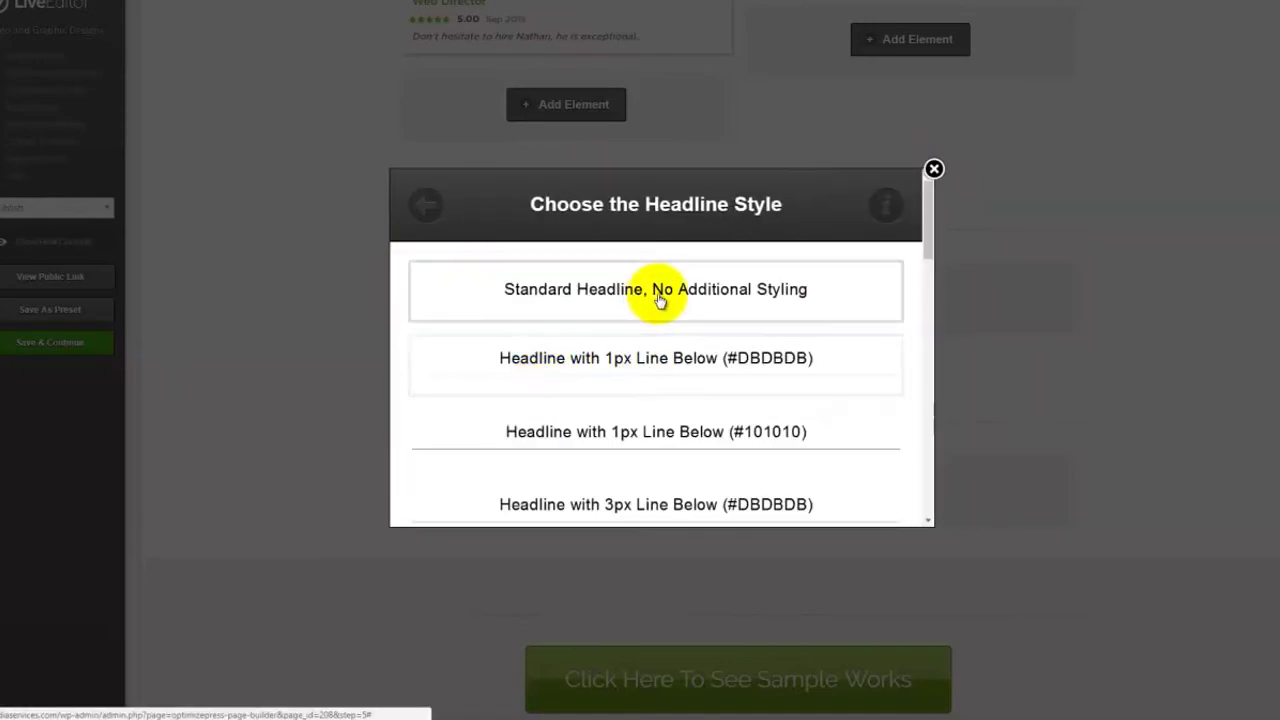
pyautogui.click(640, 360)
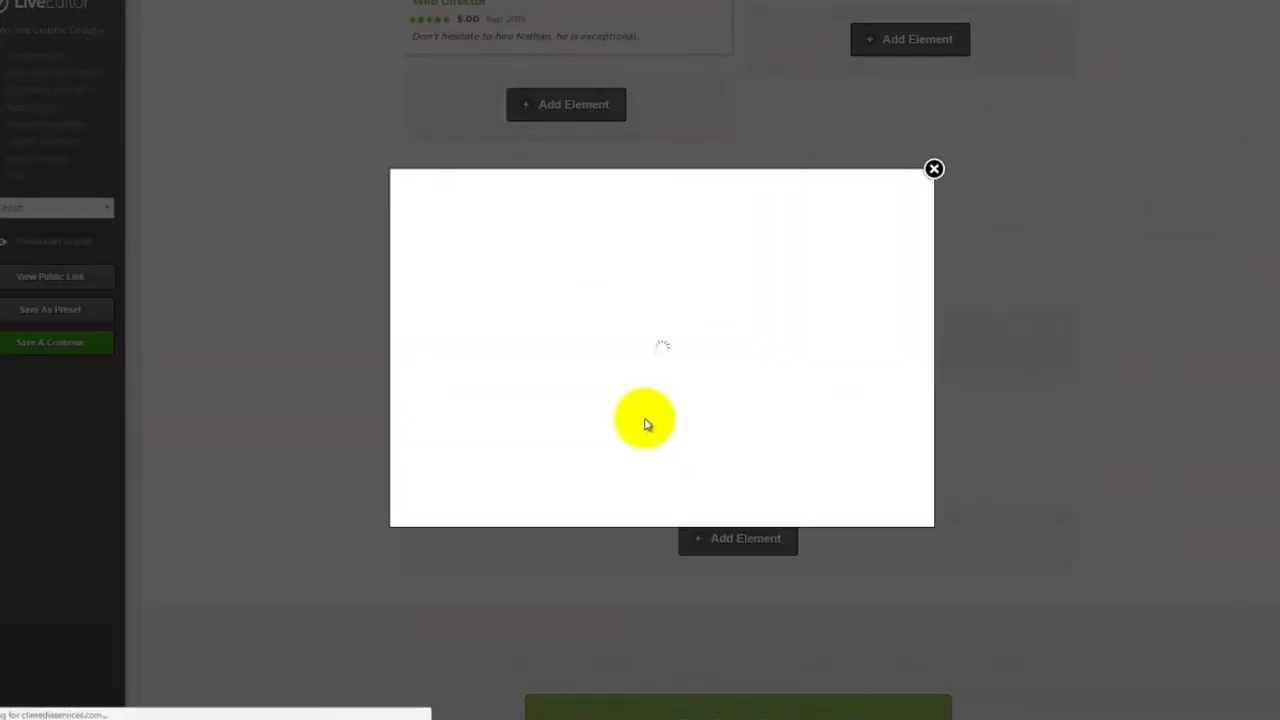
# - Set the headline text to 35px with a heavier font weight and save it
pyautogui.scroll(-2, 640, 420)
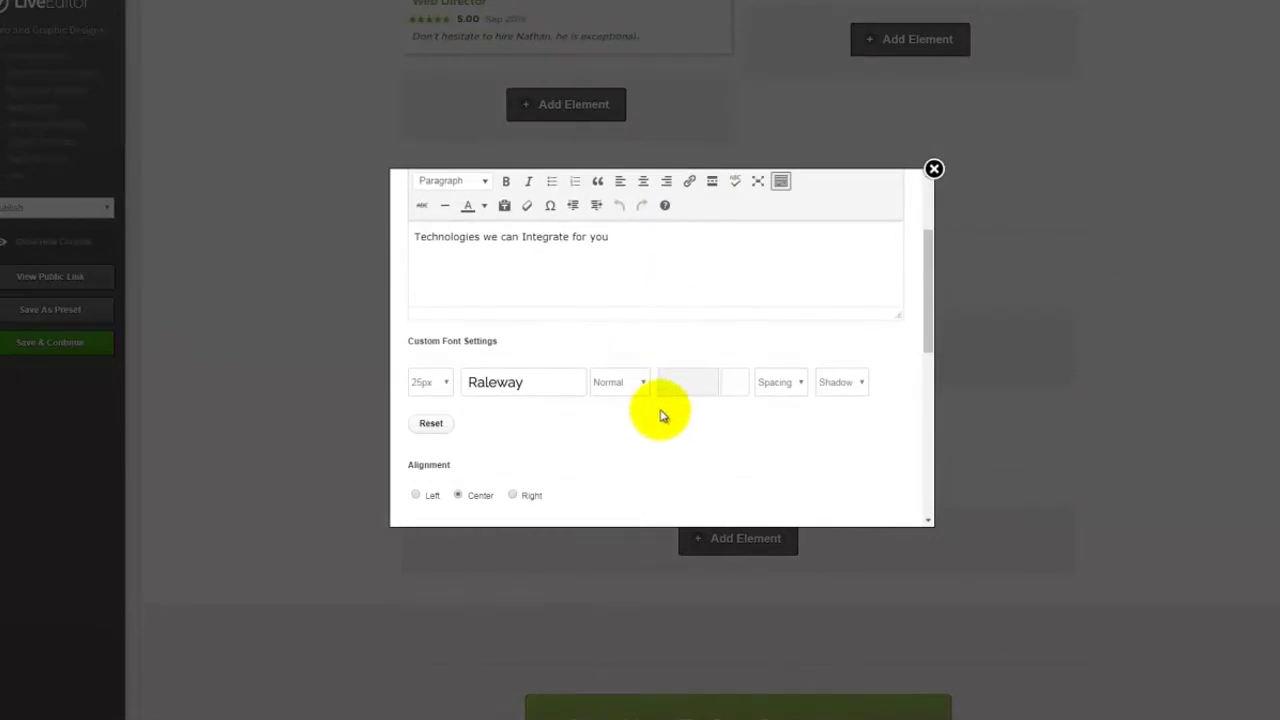
pyautogui.click(567, 391)
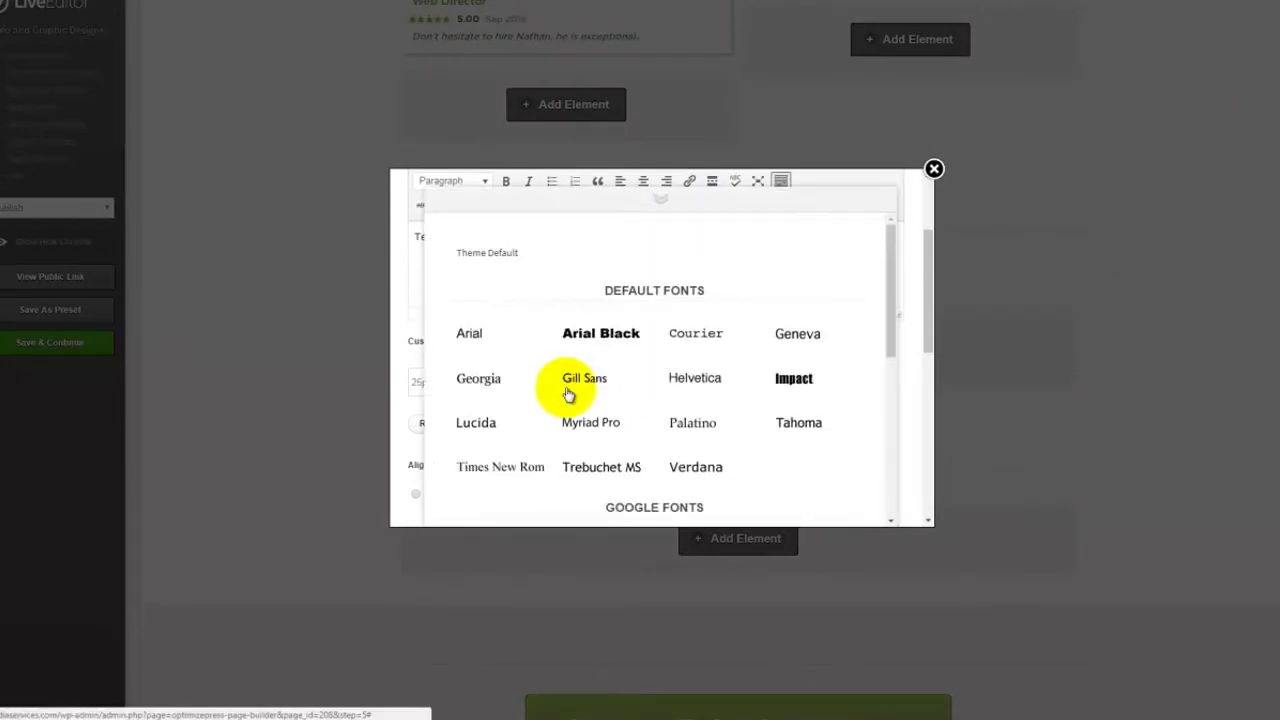
pyautogui.click(912, 219)
pyautogui.click(440, 384)
pyautogui.scroll(-3, 436, 540)
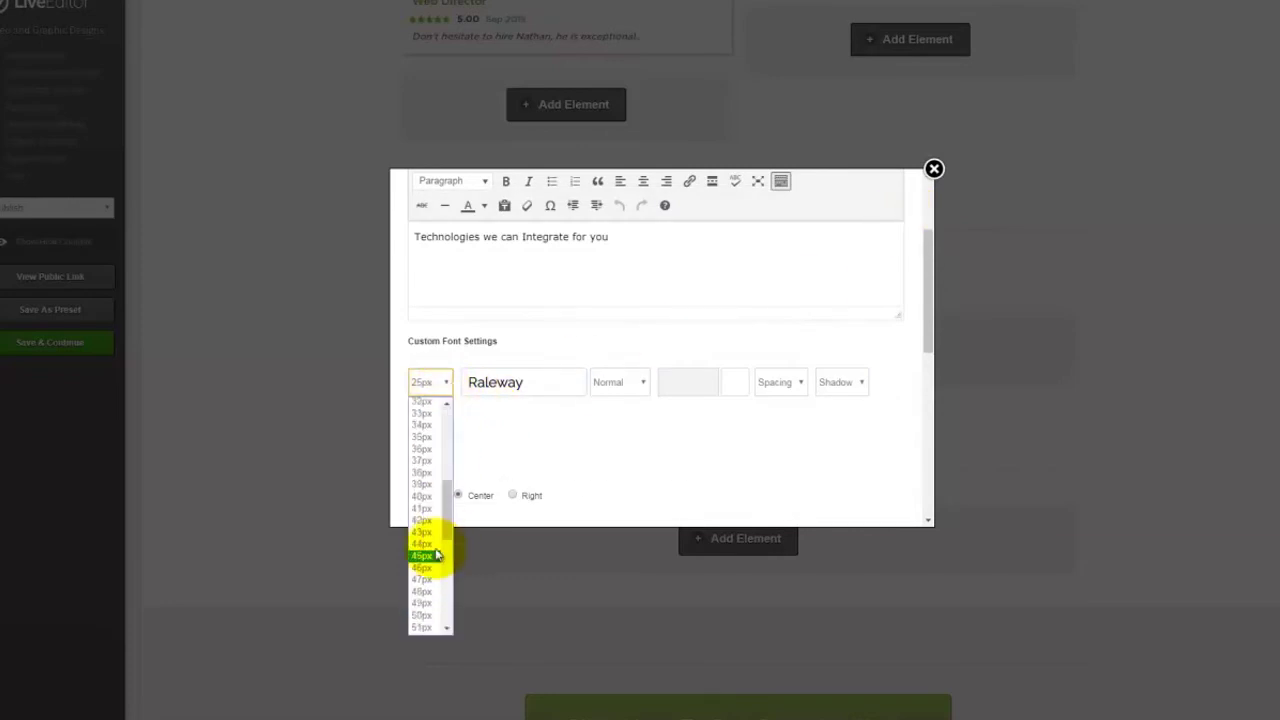
pyautogui.click(431, 436)
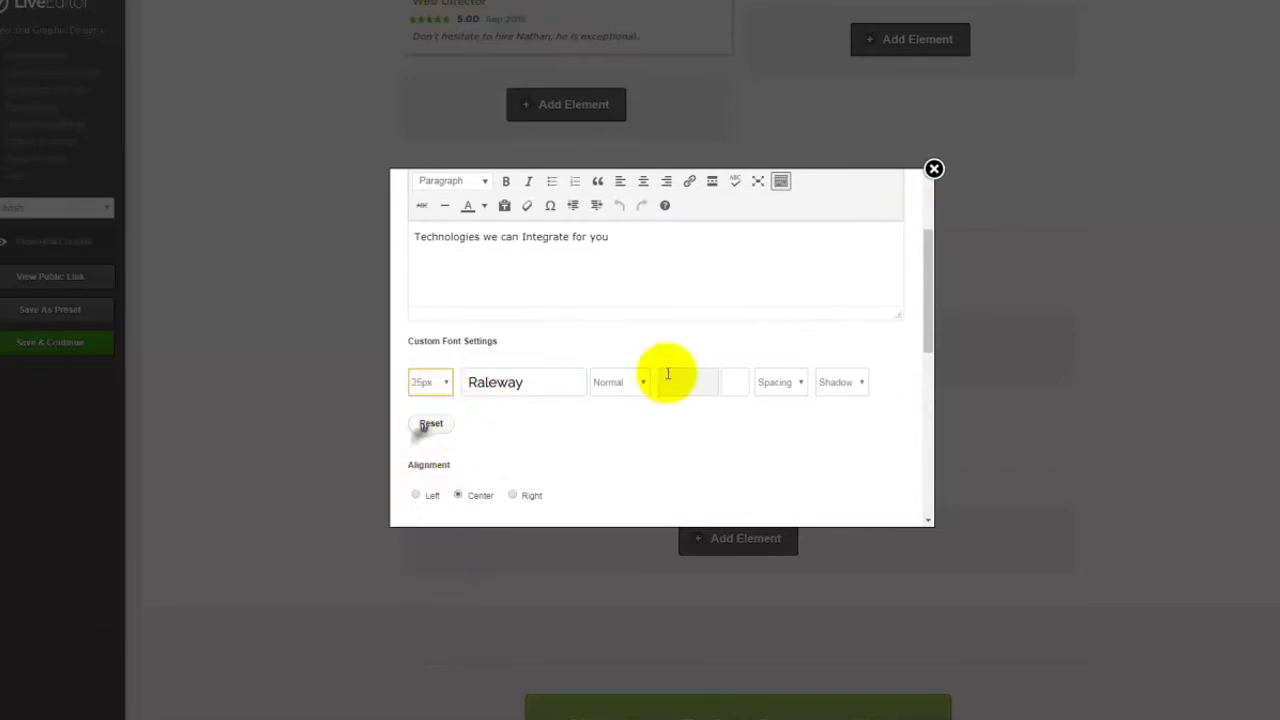
pyautogui.click(628, 381)
pyautogui.click(622, 438)
pyautogui.scroll(-10, 790, 435)
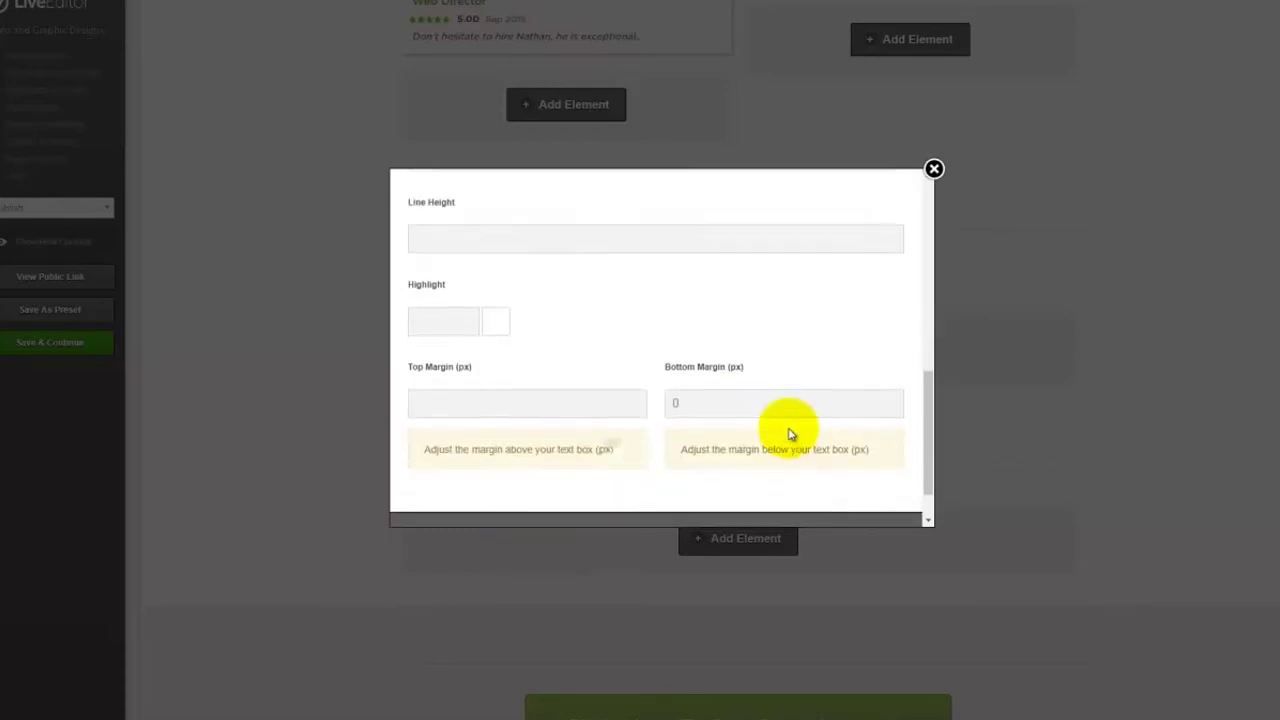
pyautogui.scroll(-2, 790, 434)
pyautogui.click(872, 489)
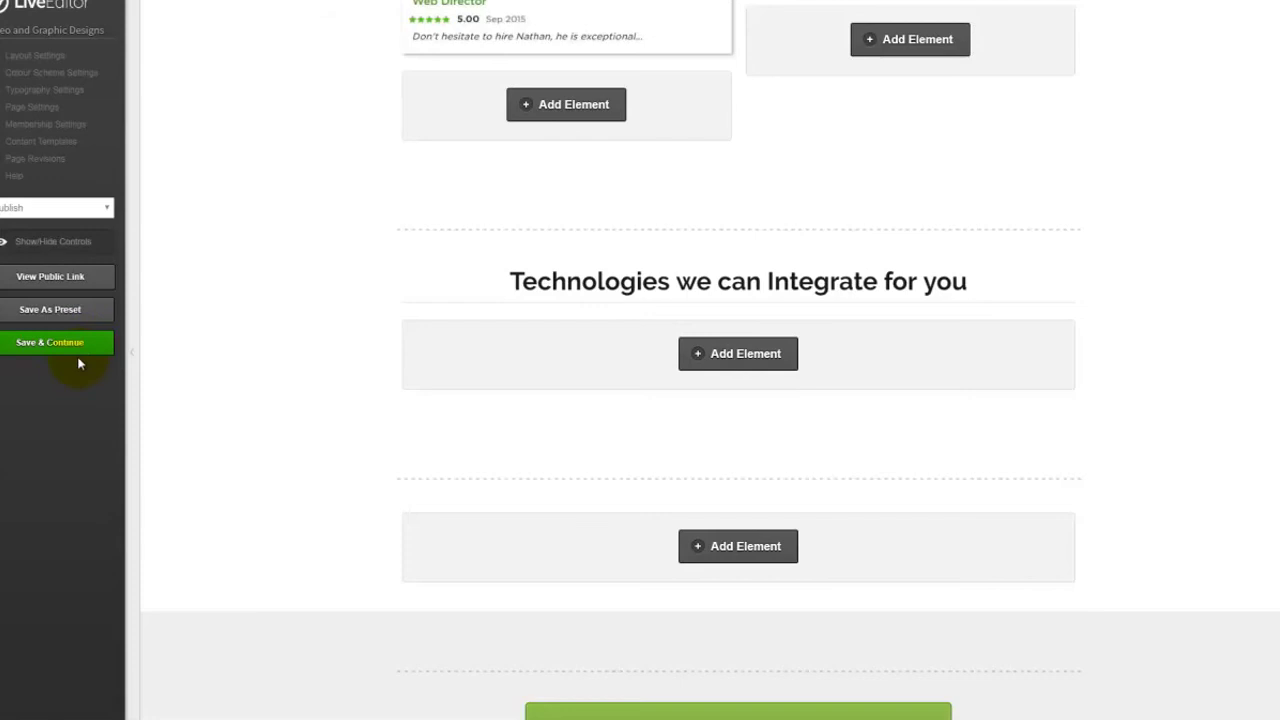
# - Save the LiveEditor page with Save & Continue and dismiss the 'Saved' alert
pyautogui.click(79, 345)
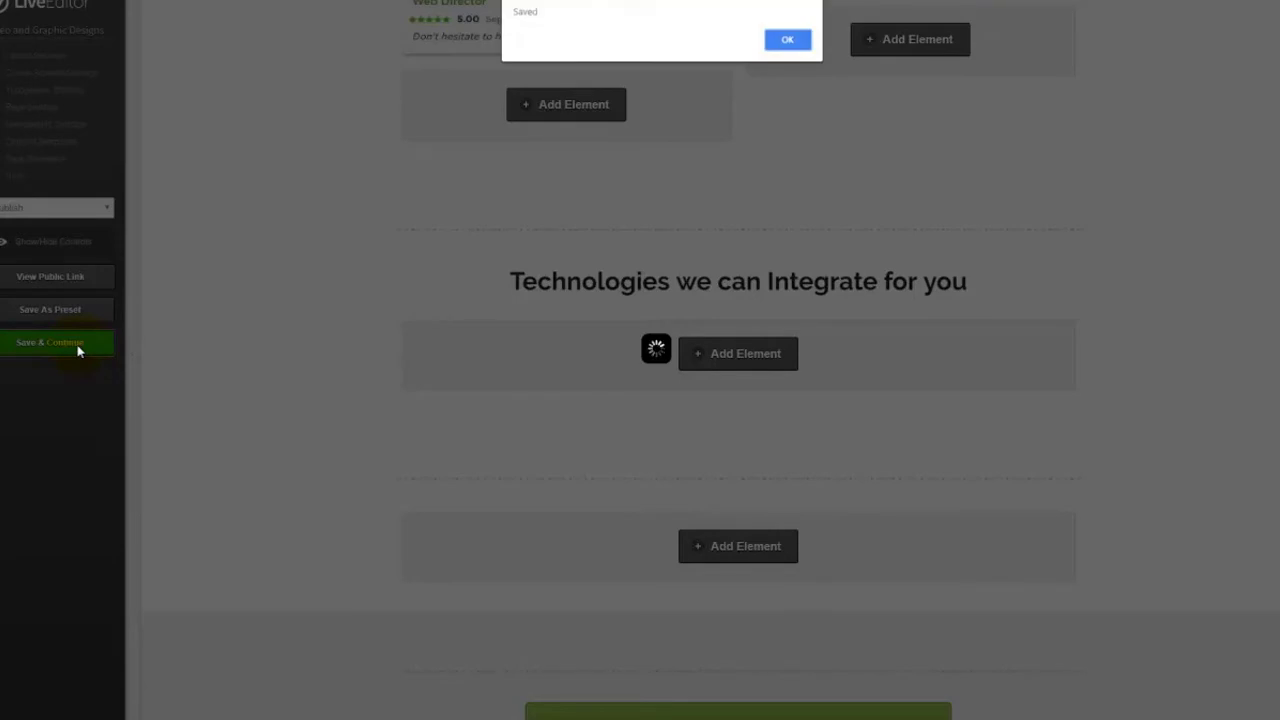
pyautogui.click(785, 38)
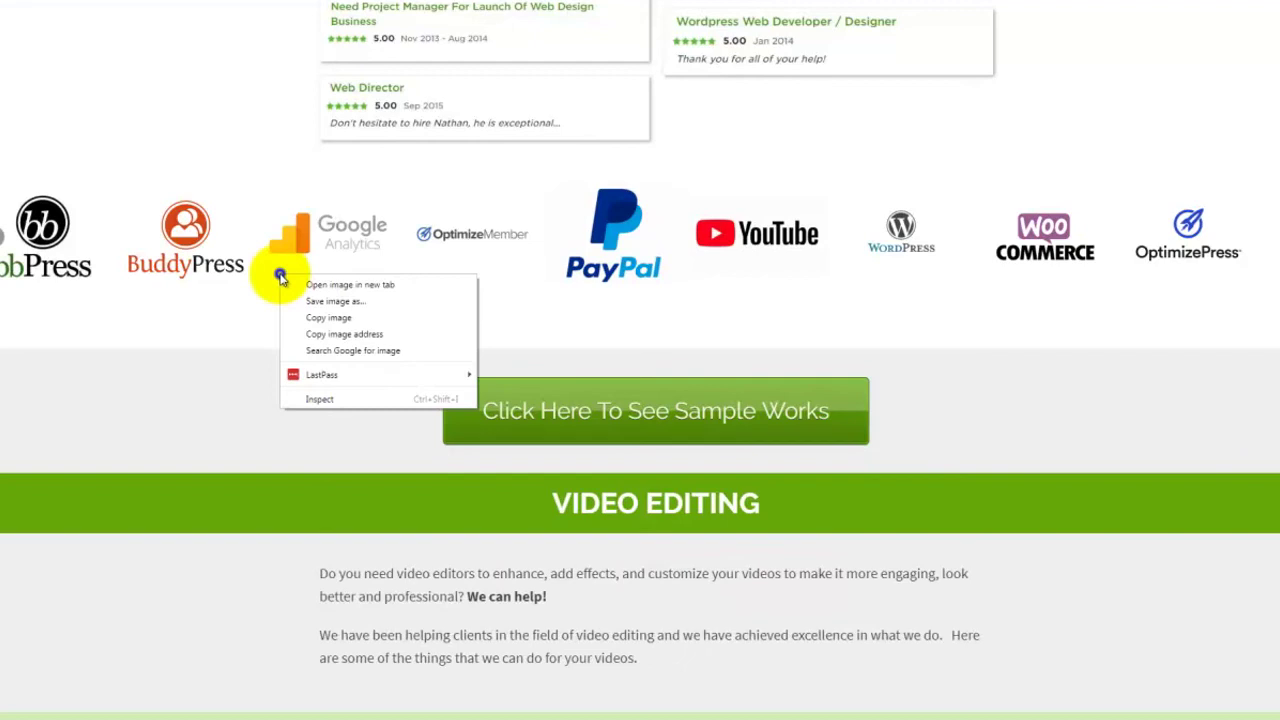
# - Scroll the live page to check the 'Technologies we can Integrate for you' headline above the logo carousel
pyautogui.rightClick(226, 170)
pyautogui.click(771, 486)
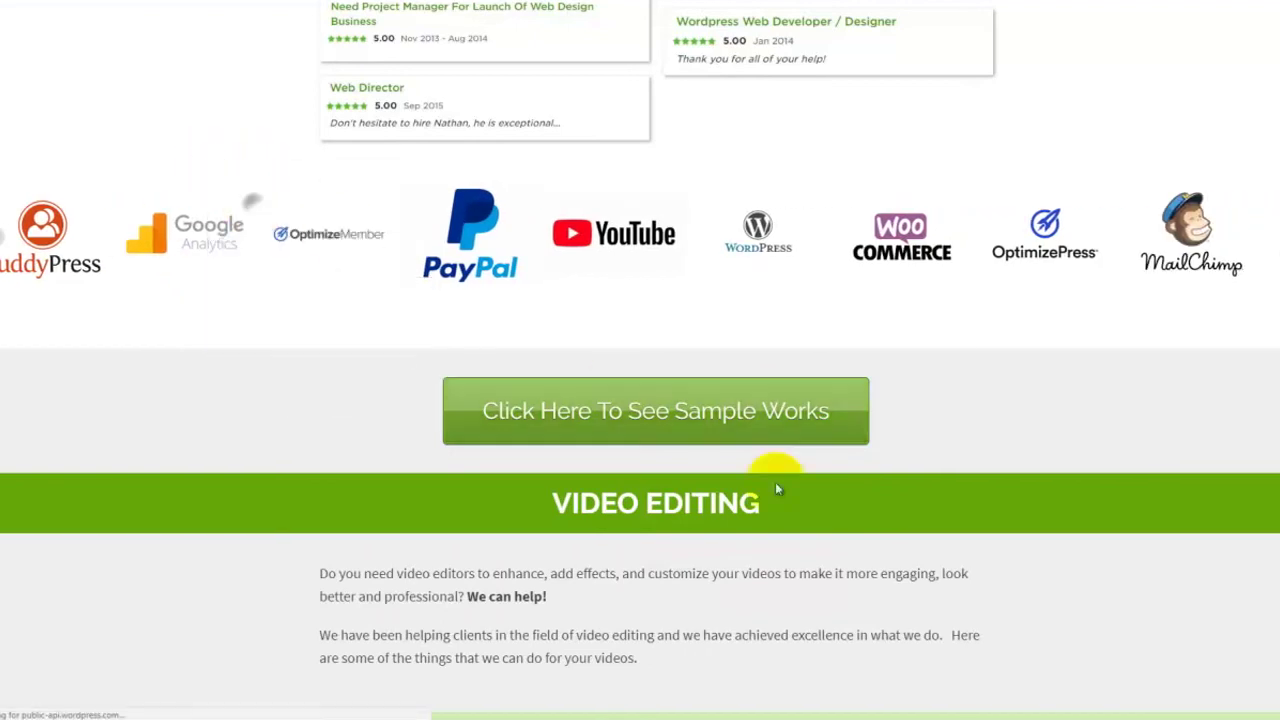
pyautogui.scroll(2, 1018, 587)
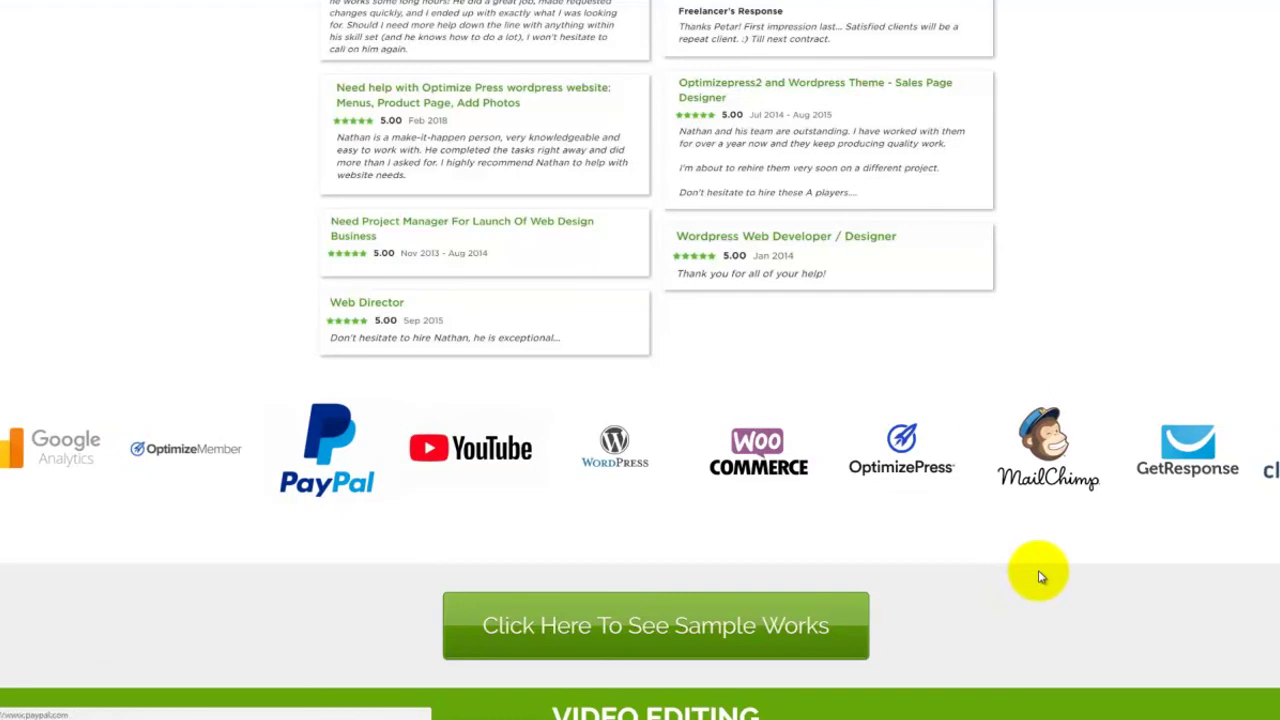
pyautogui.scroll(-1, 1040, 577)
pyautogui.scroll(-2, 1040, 577)
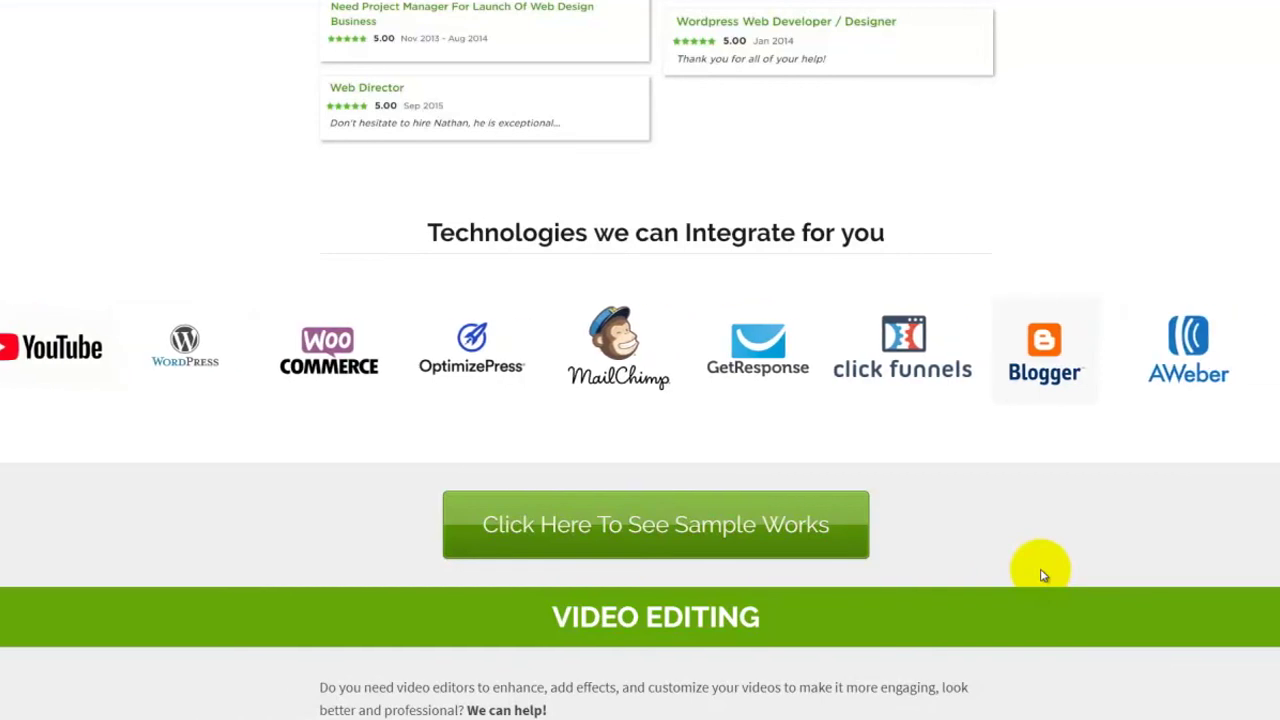
pyautogui.scroll(12, 1040, 575)
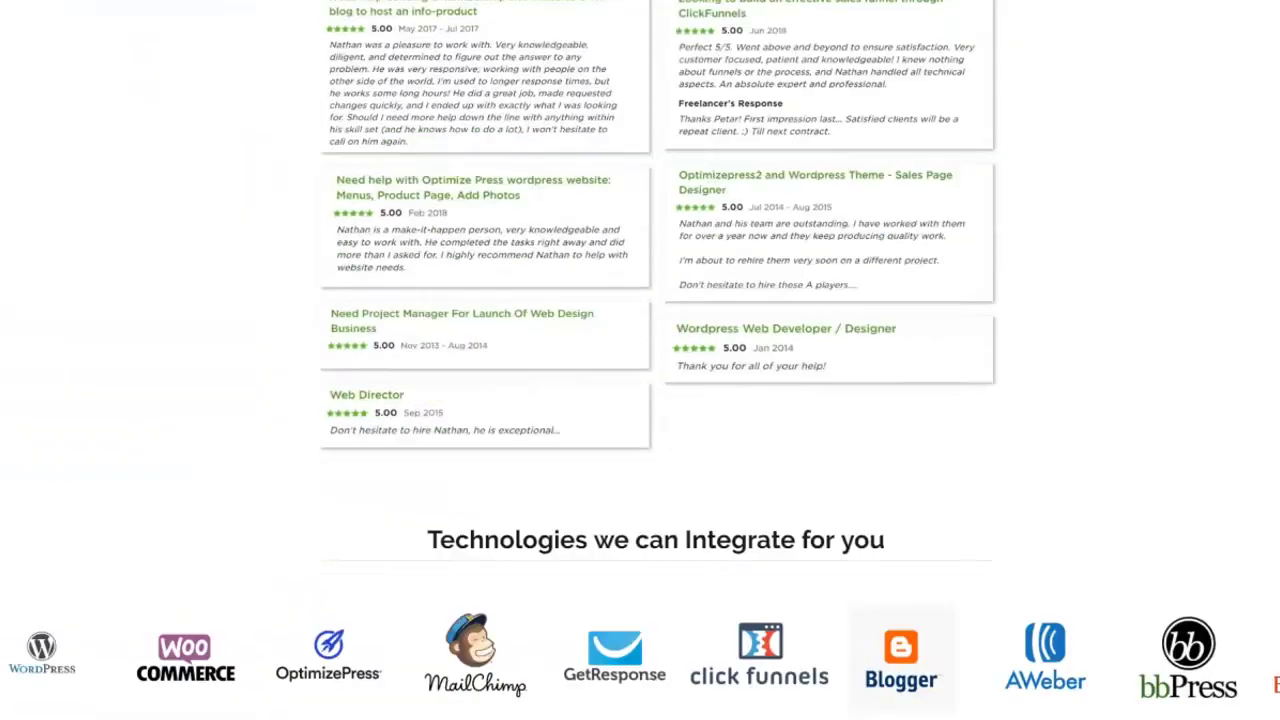
pyautogui.scroll(4, 640, 360)
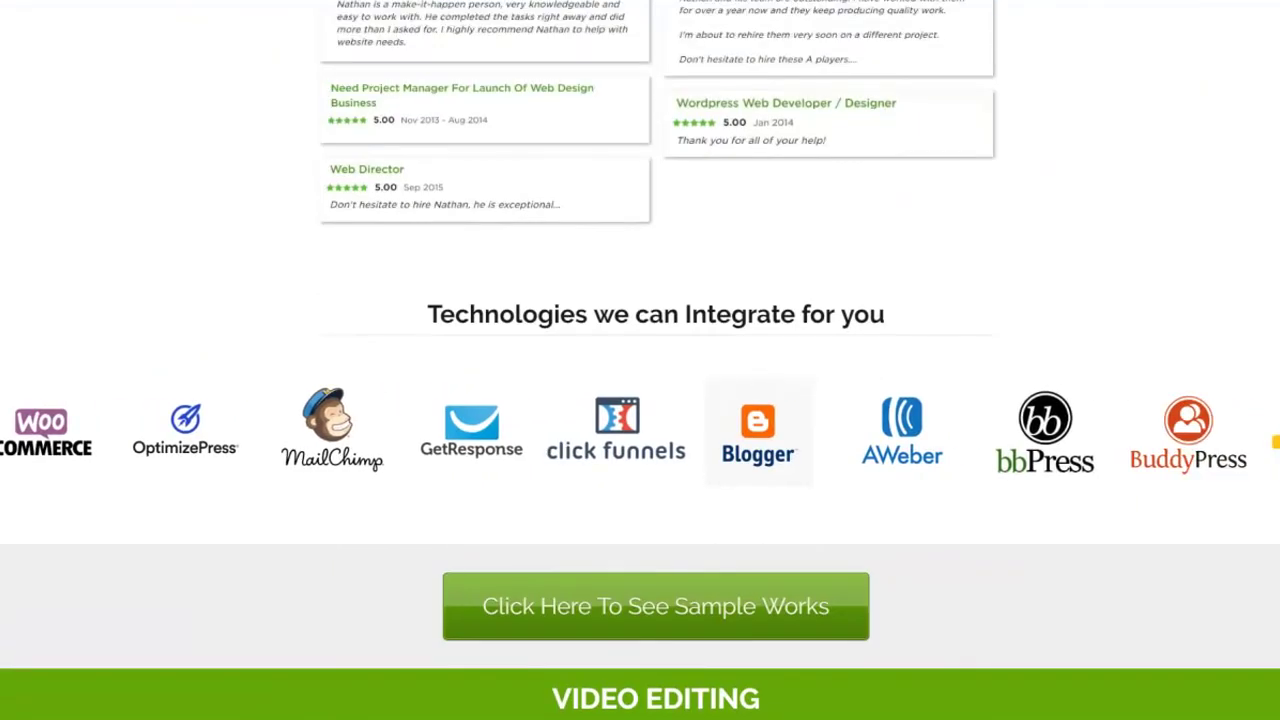
pyautogui.scroll(6, 640, 360)
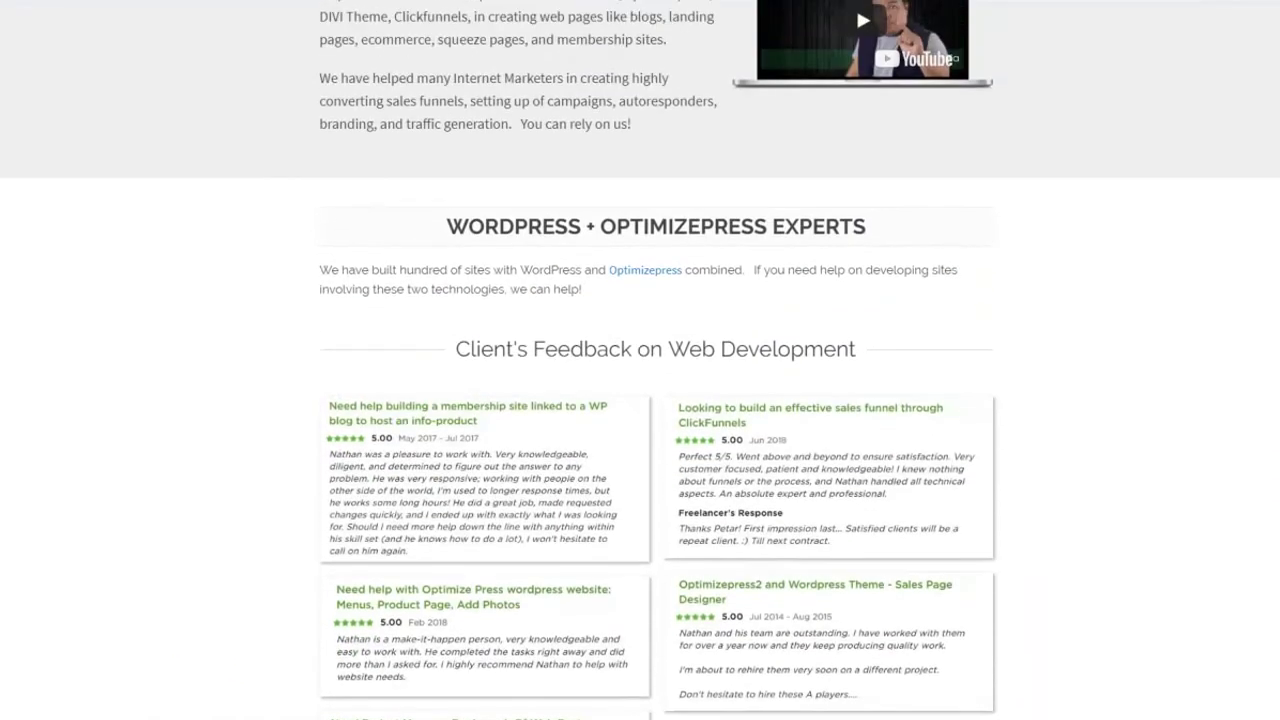
pyautogui.scroll(3, 640, 360)
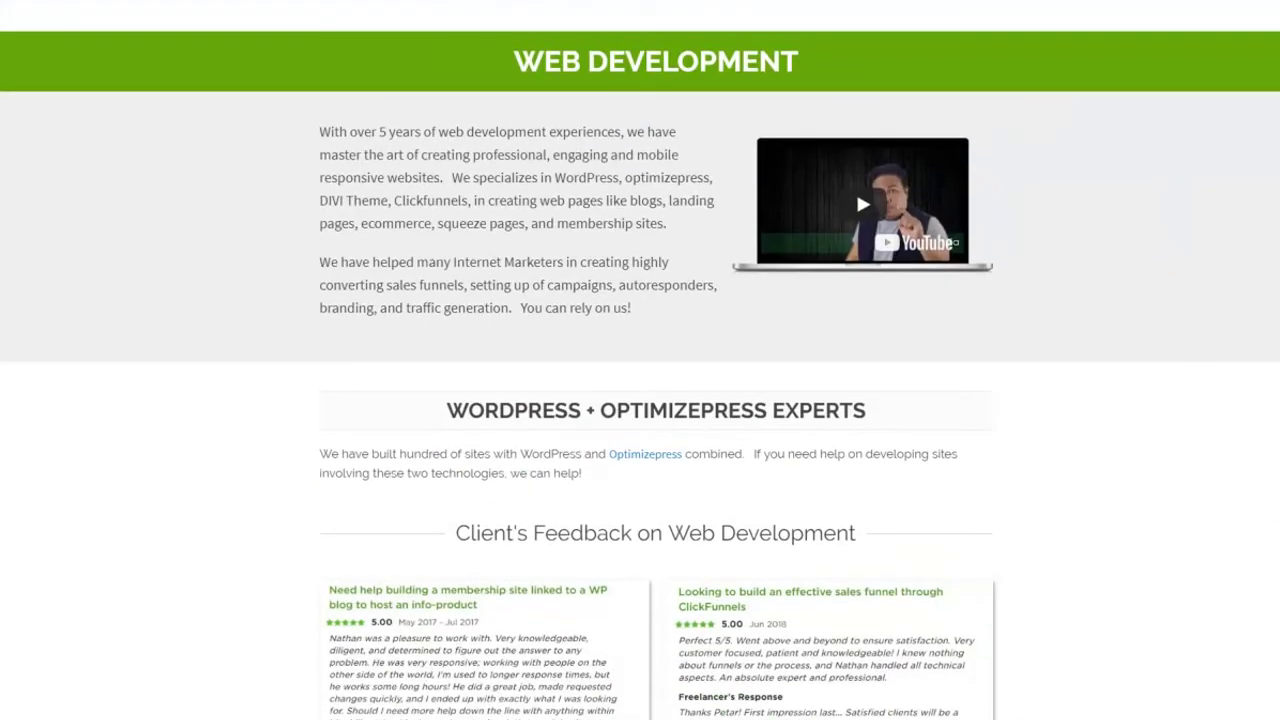
pyautogui.scroll(-5, 640, 360)
pyautogui.scroll(-3, 640, 360)
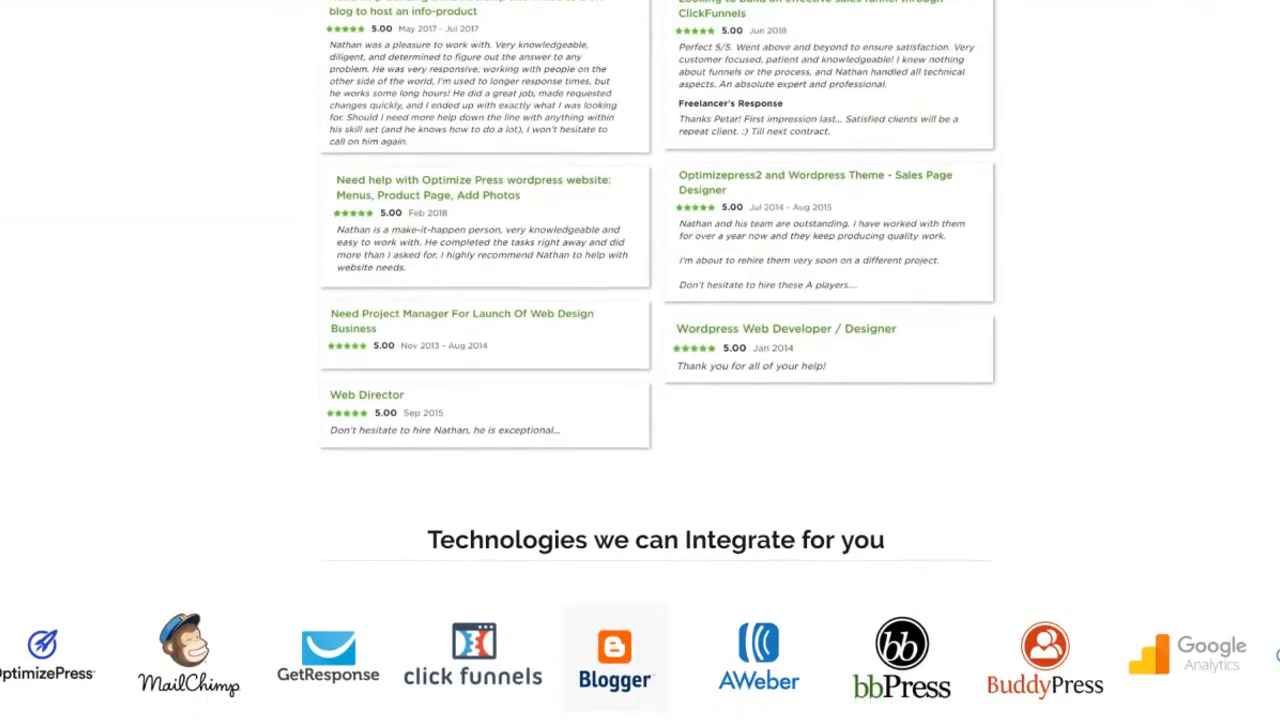
pyautogui.scroll(-2, 640, 360)
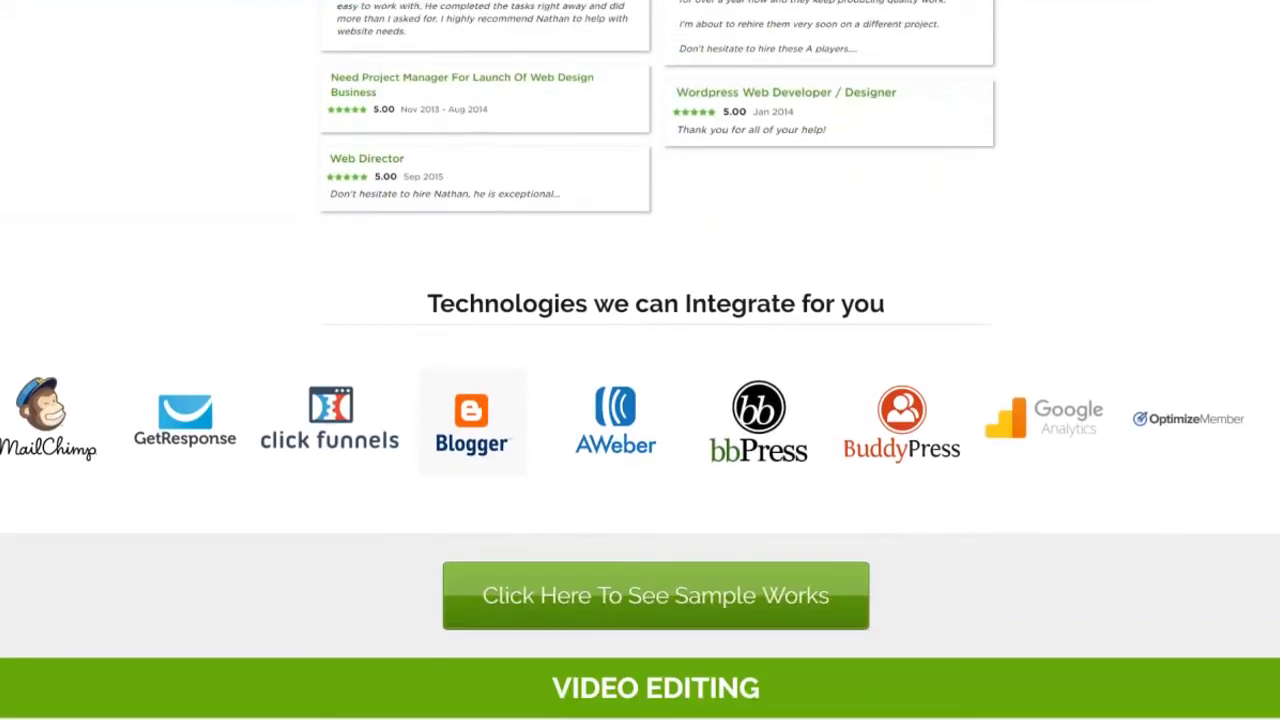
pyautogui.scroll(-1, 640, 360)
pyautogui.scroll(-2, 1086, 457)
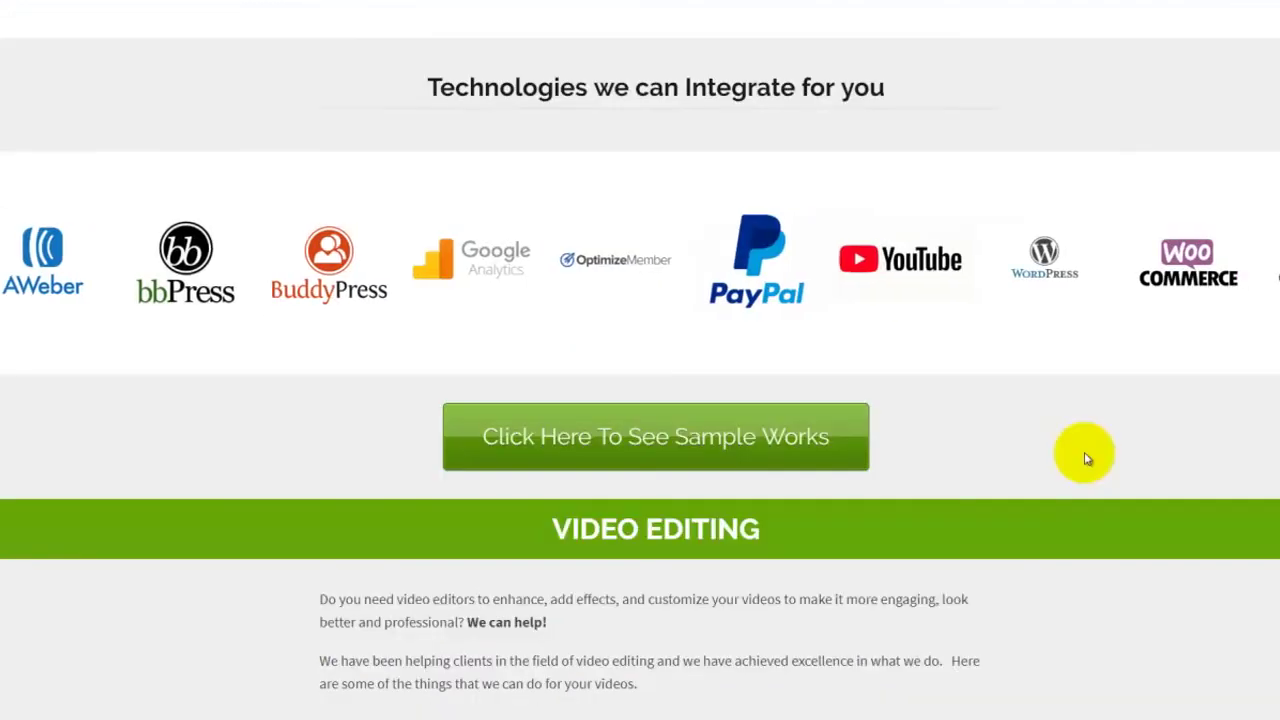